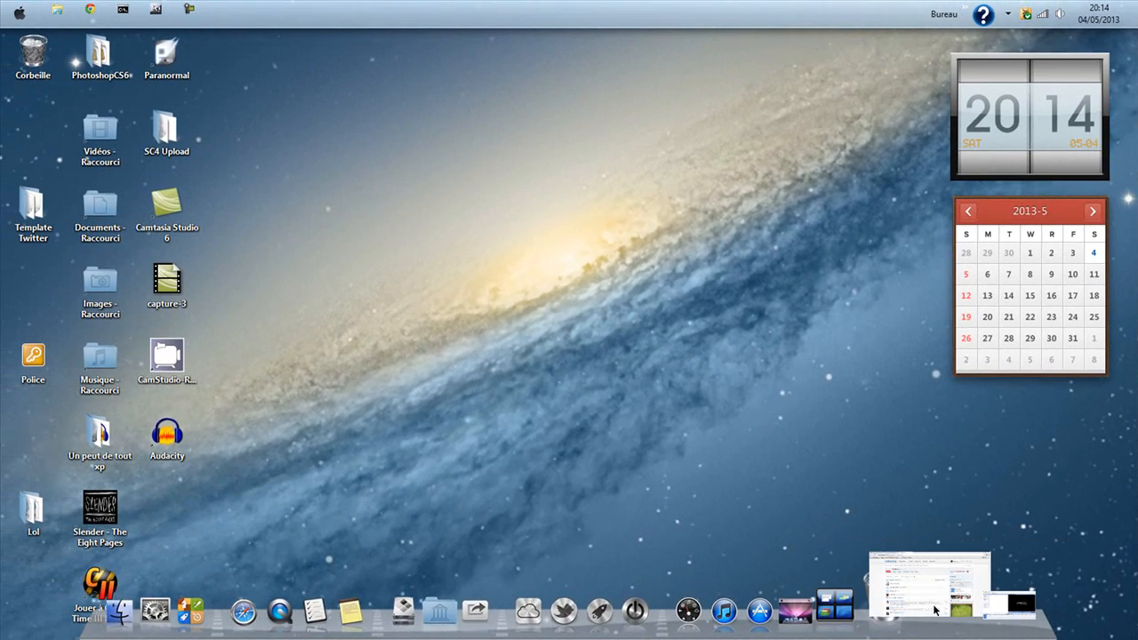
Switch to Chrome and open the player sharing section of the FouRadio station page on Radionomy
click(936, 610)
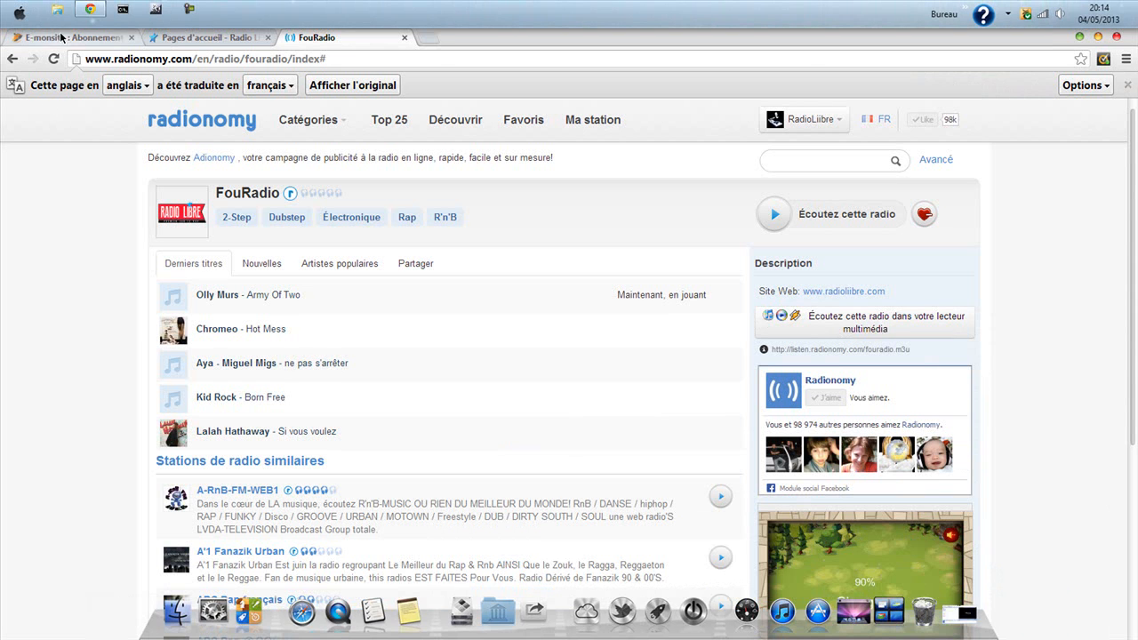
click(60, 37)
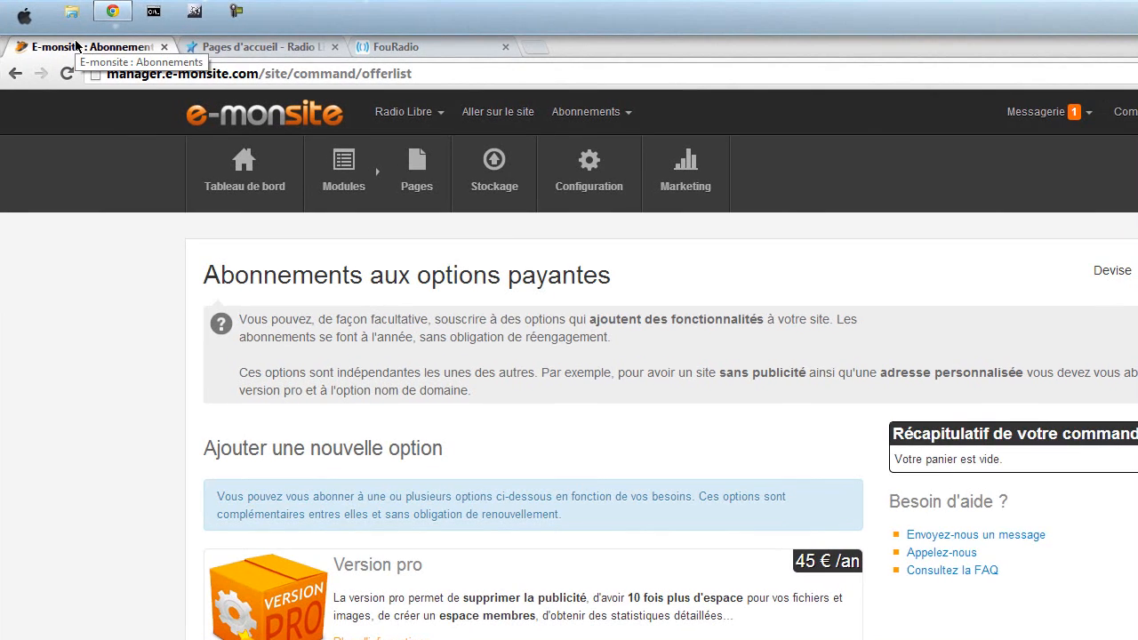
click(406, 43)
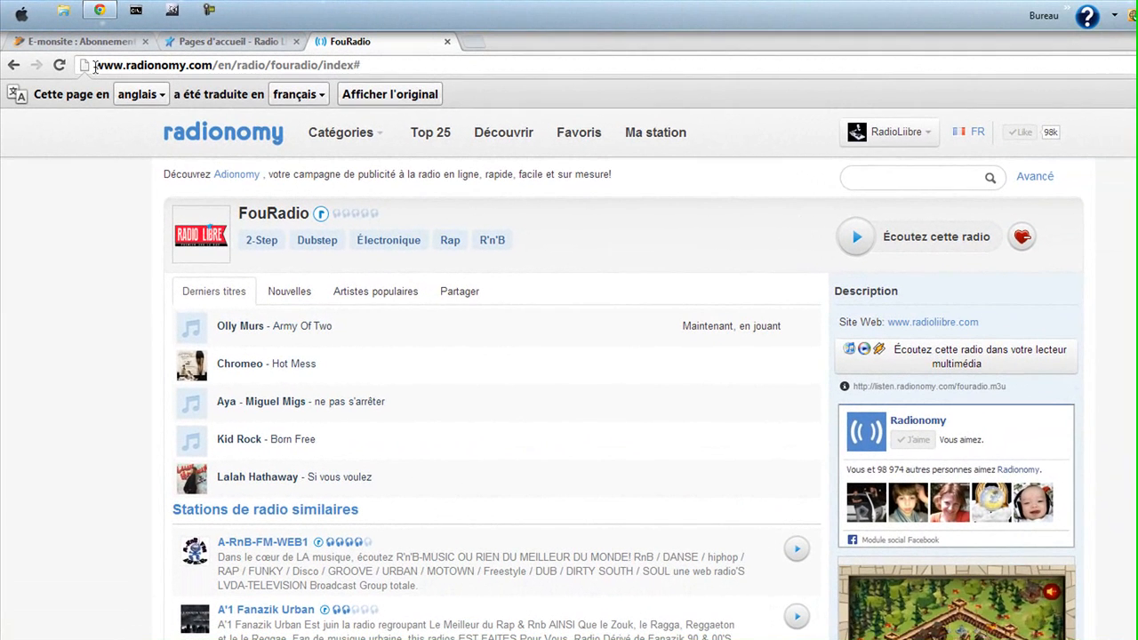
click(218, 65)
key(Return)
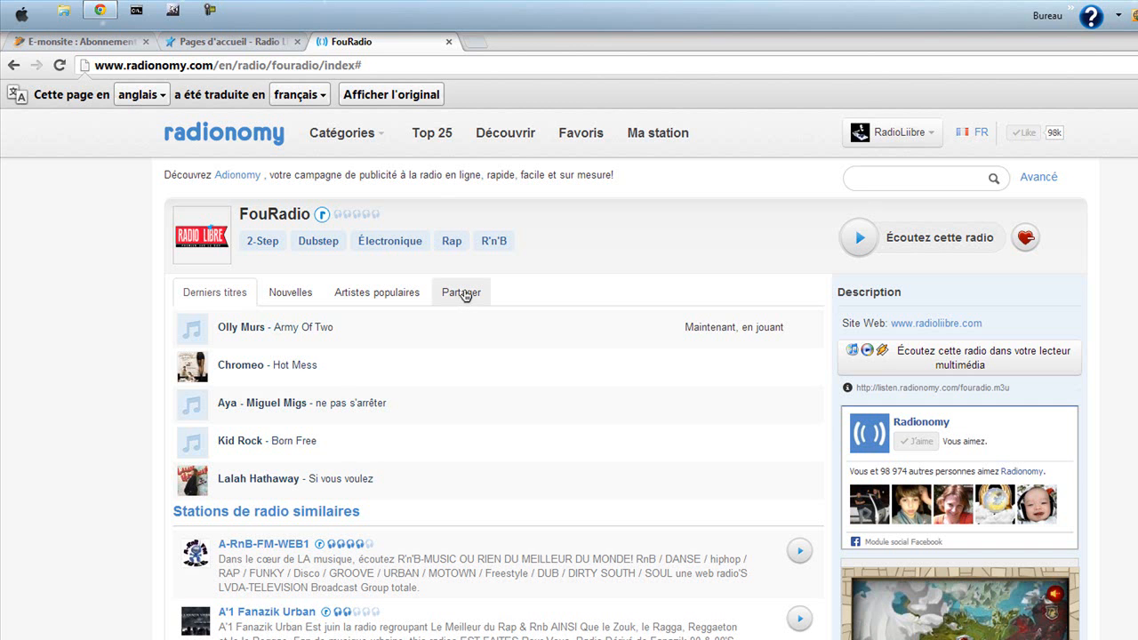
click(462, 292)
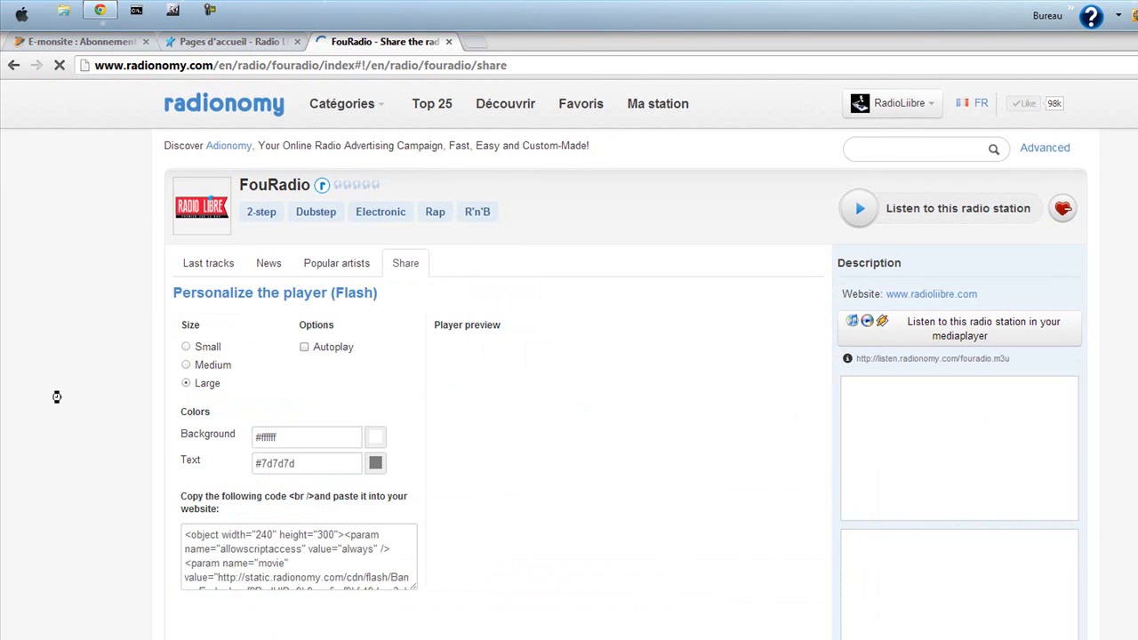
scroll(35, 358, down, 1)
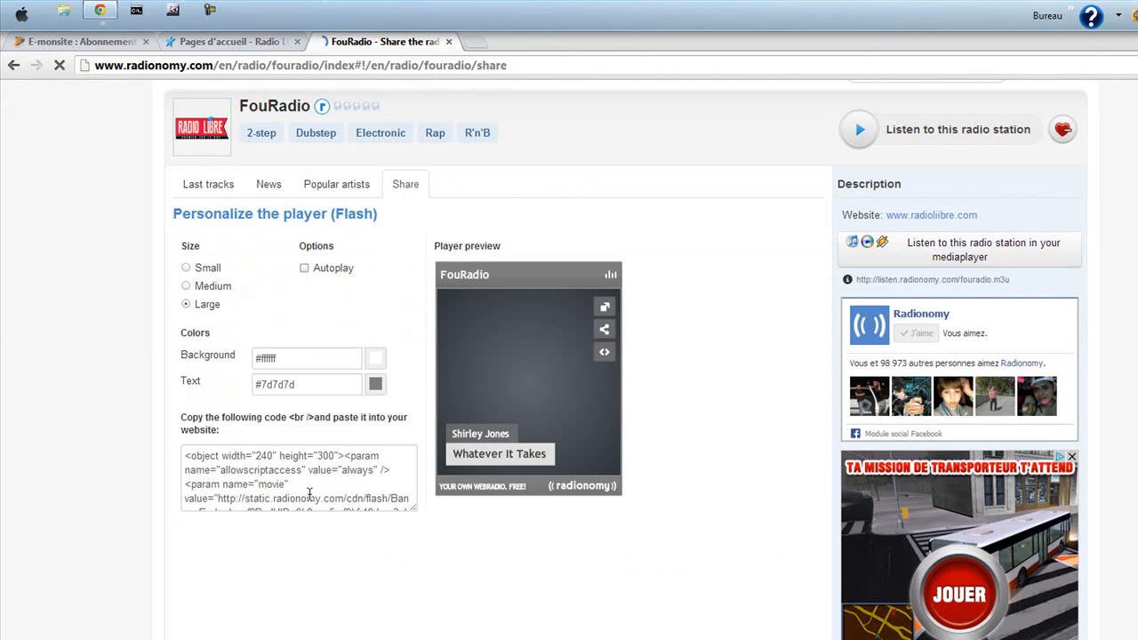
Return to the e-monsite manager's dashboard and open the site's home page for editing
click(74, 41)
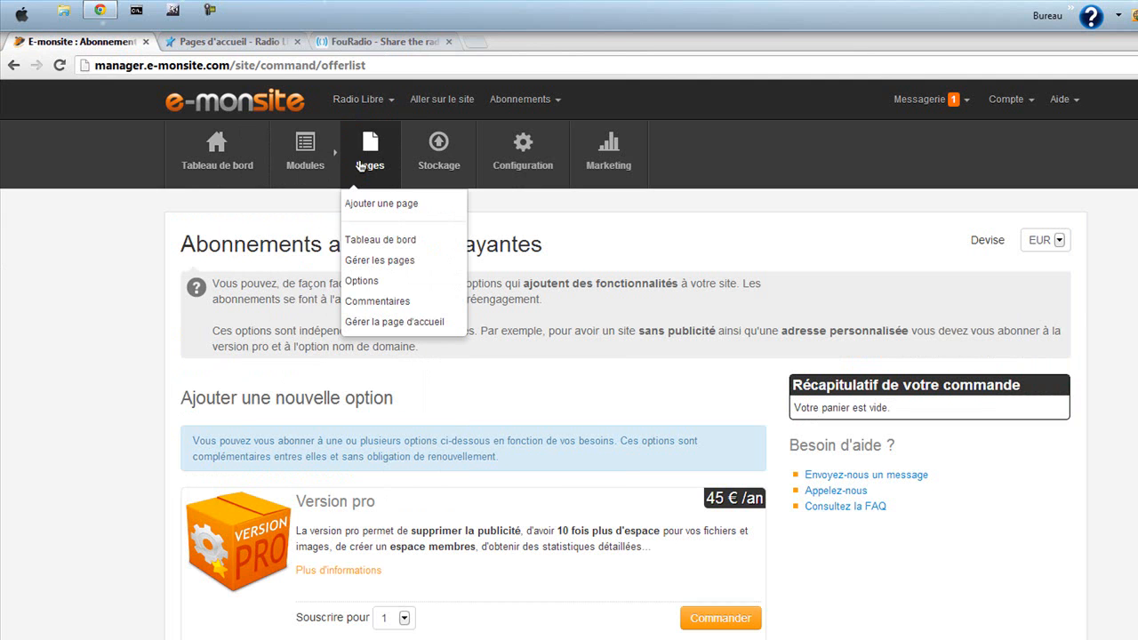
click(217, 160)
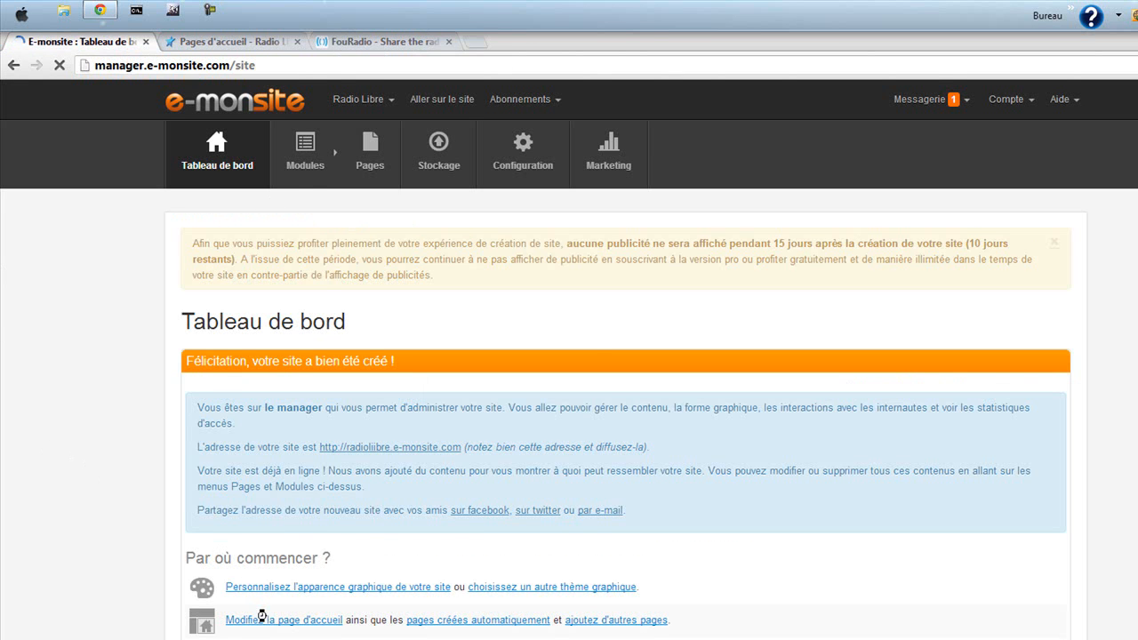
scroll(260, 613, down, 3)
scroll(267, 384, down, 2)
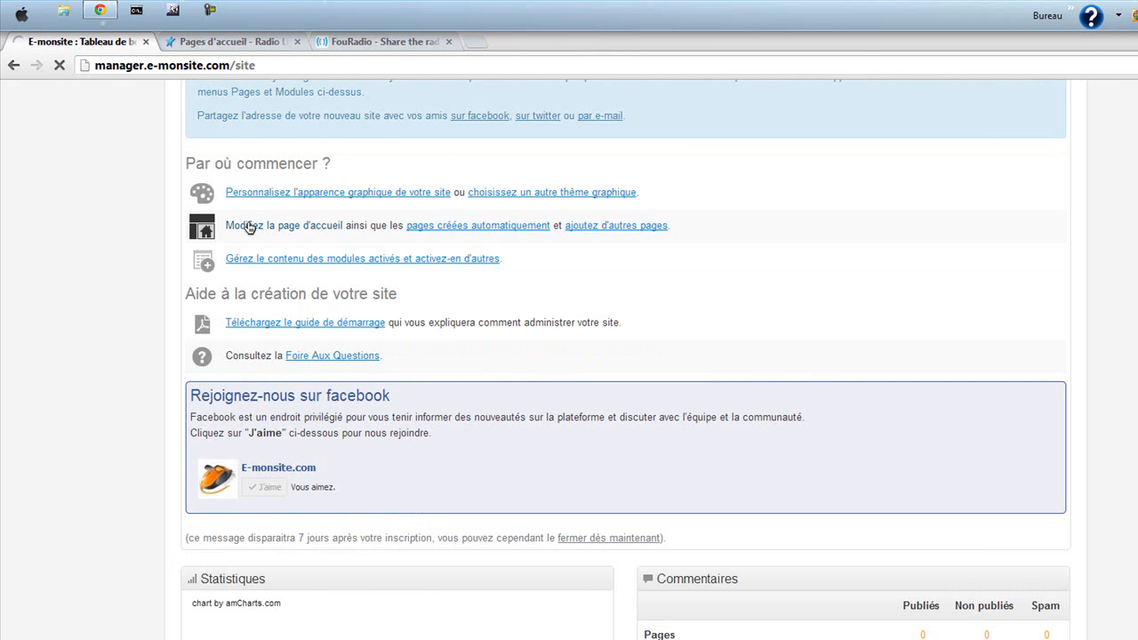
click(249, 227)
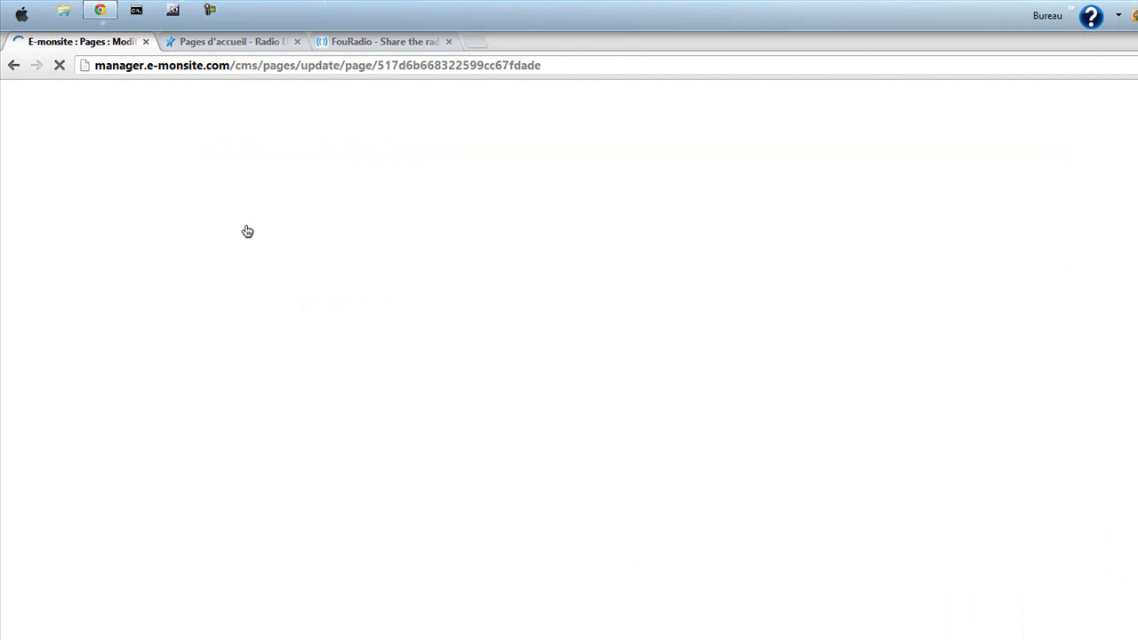
Add a row with an HTML code widget at the end of the home page and title it "Teste"
scroll(118, 360, down, 5)
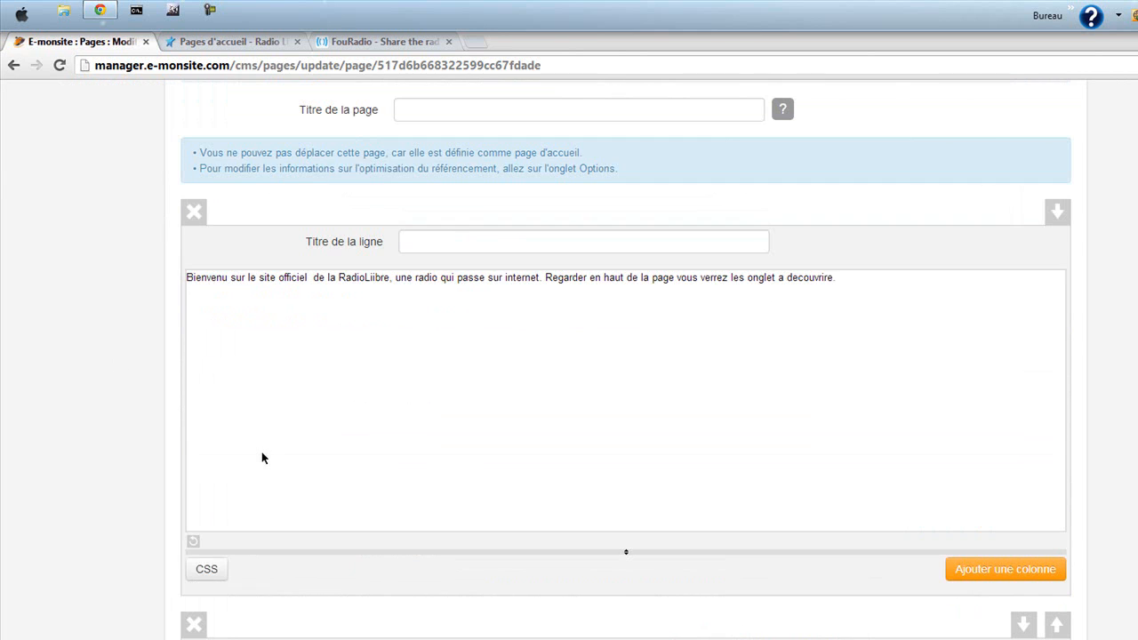
scroll(365, 451, down, 4)
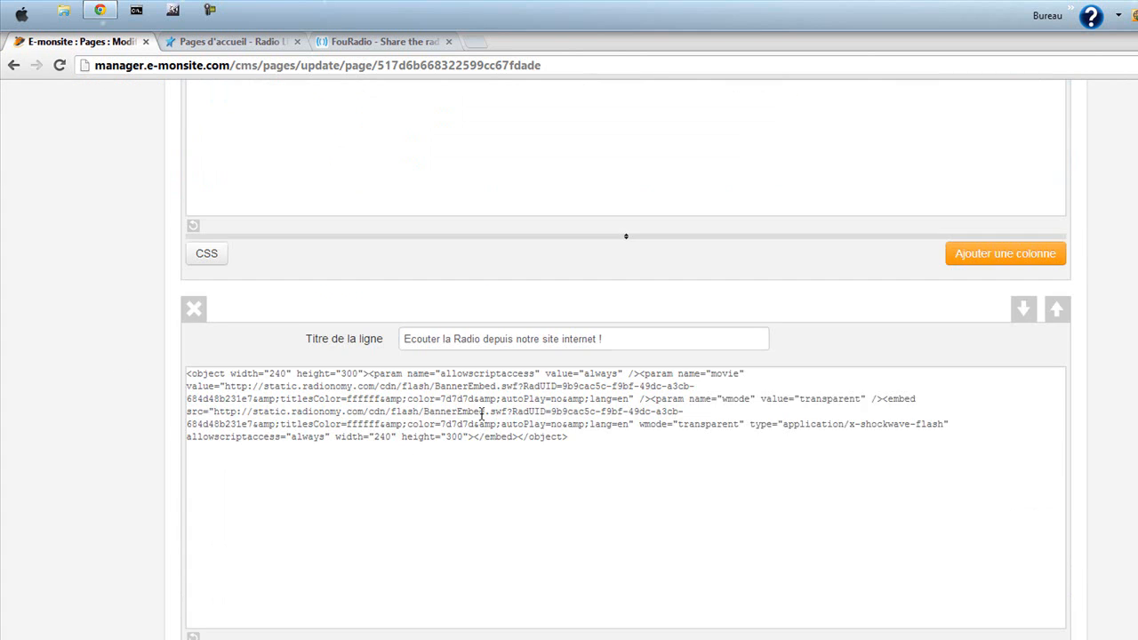
scroll(573, 375, up, 4)
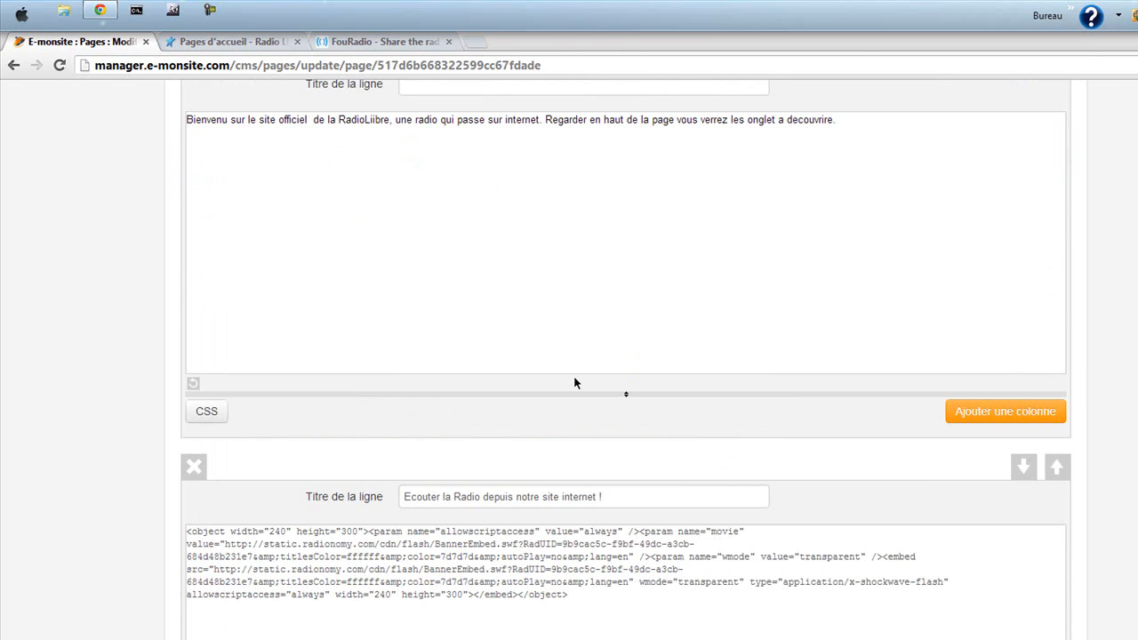
scroll(551, 383, down, 1)
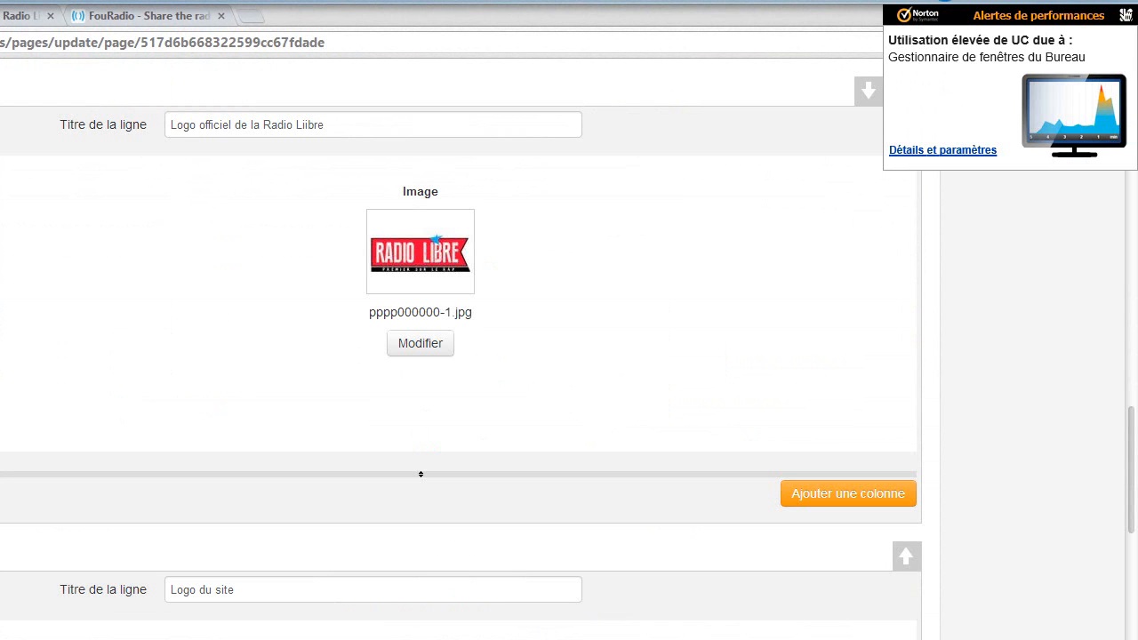
click(1125, 15)
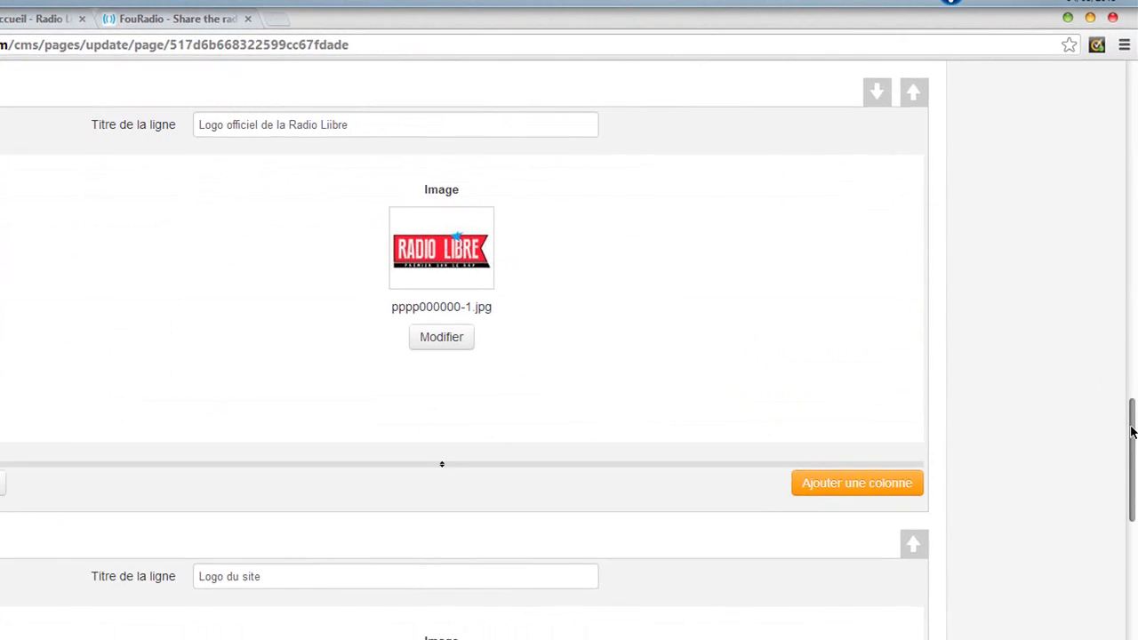
scroll(1001, 493, down, 7)
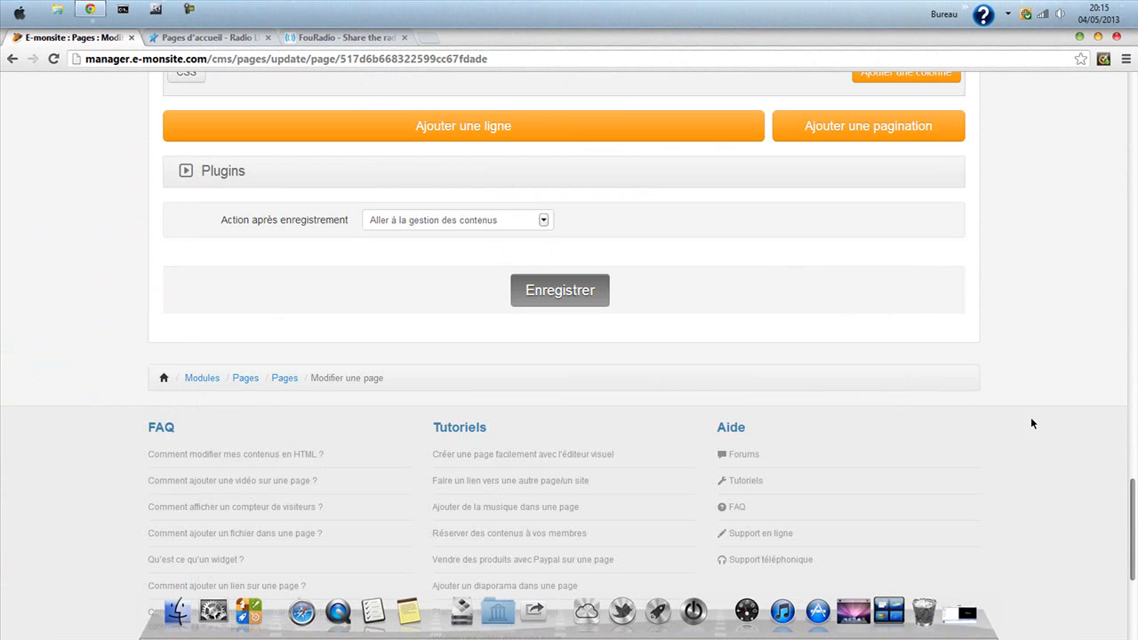
click(555, 127)
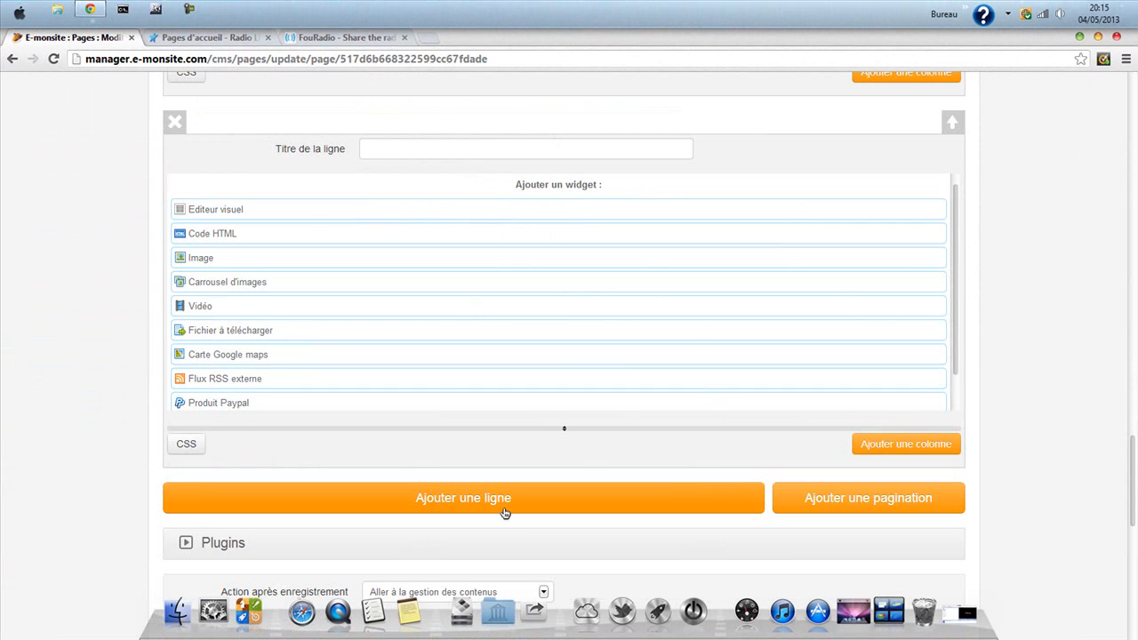
click(262, 229)
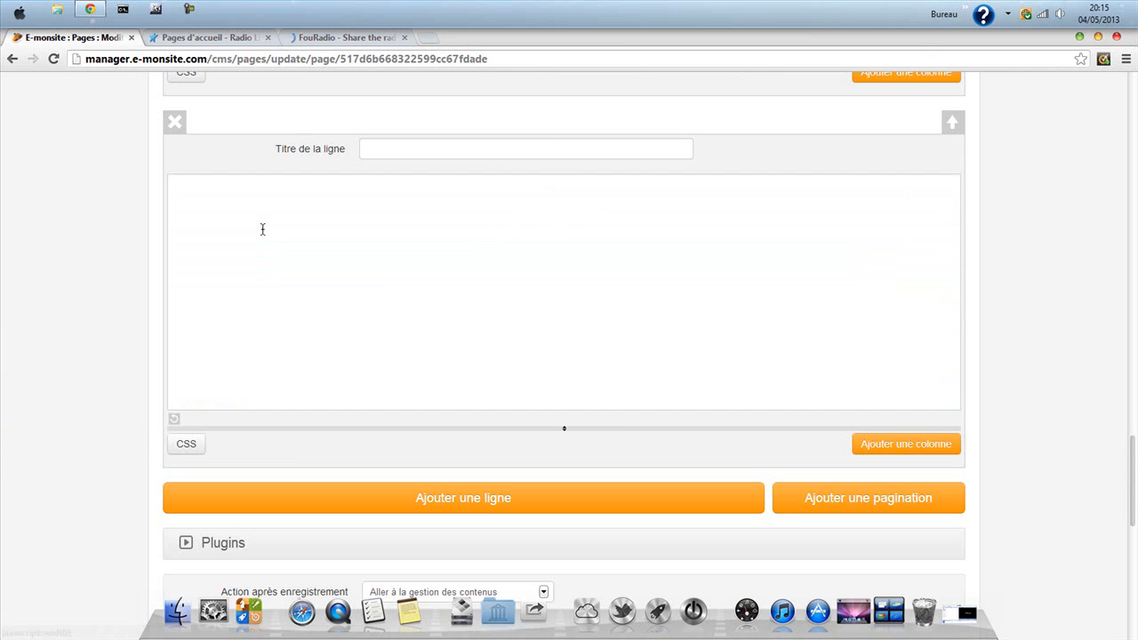
click(402, 149)
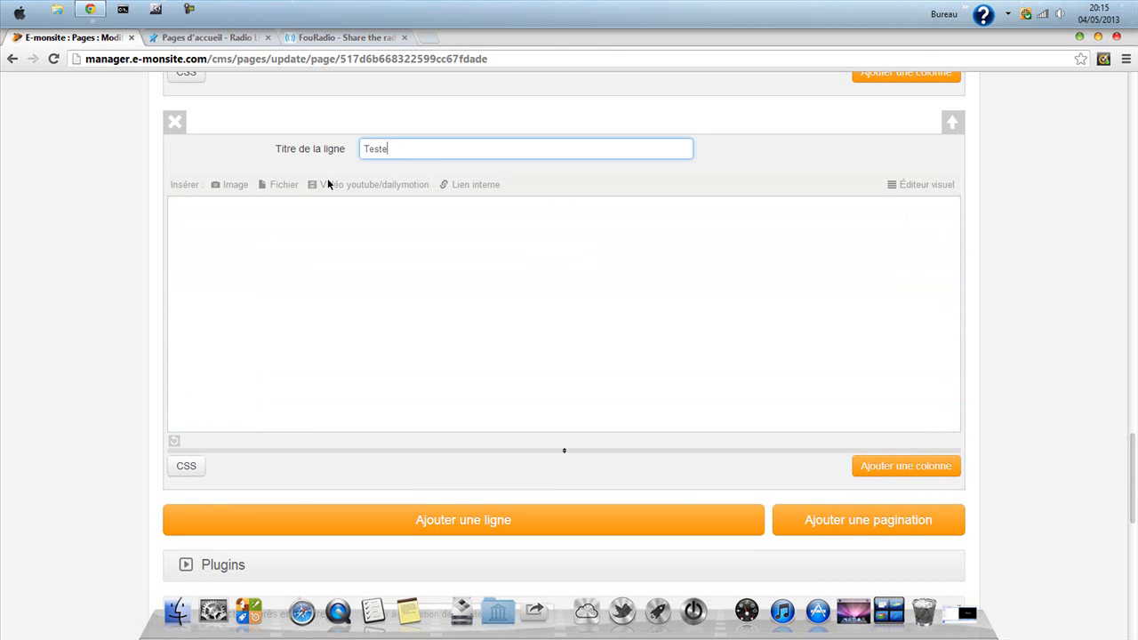
click(318, 222)
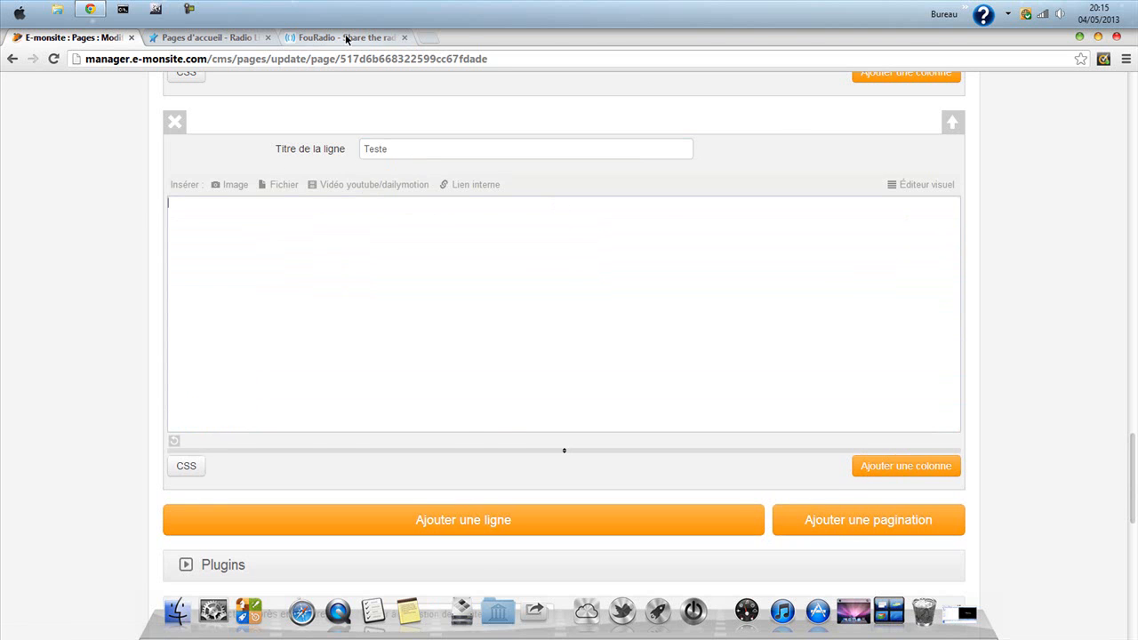
Copy the complete embed code of the large FouRadio Flash player from the Radionomy sharing page
click(345, 37)
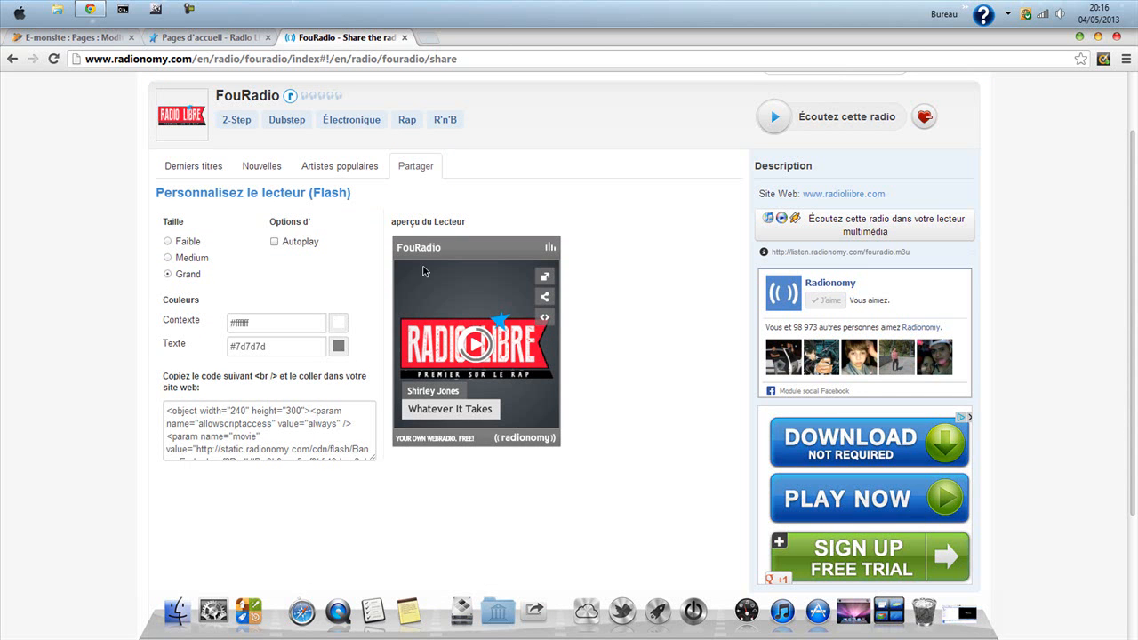
drag(166, 410, 453, 561)
key(ctrl+c)
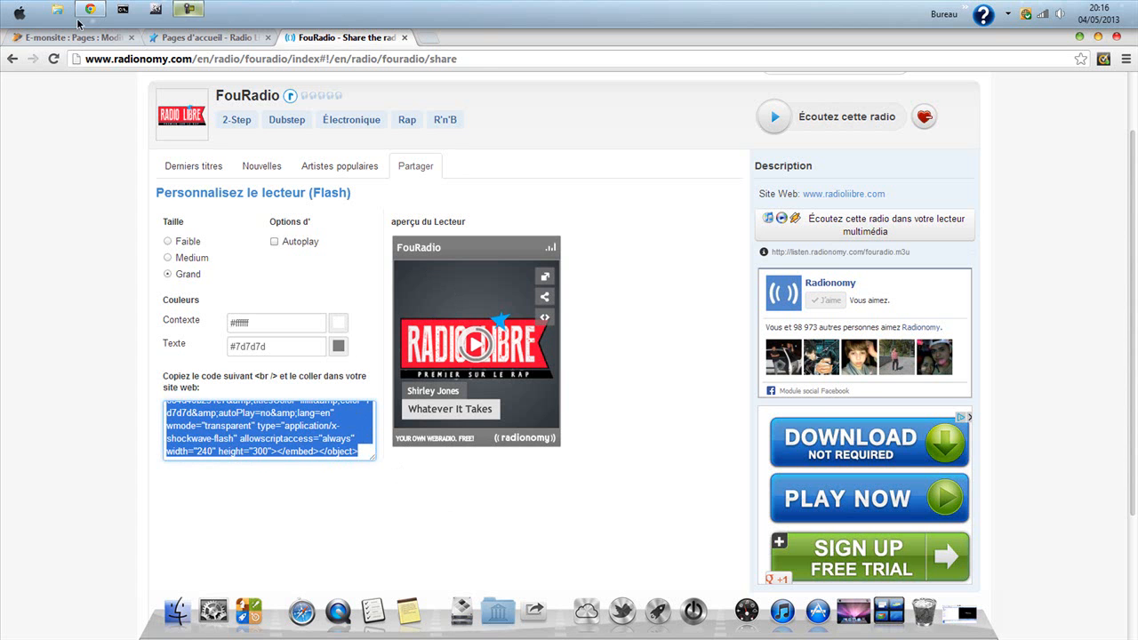
Paste the player embed code into the Teste row's HTML widget and save the home page
click(44, 39)
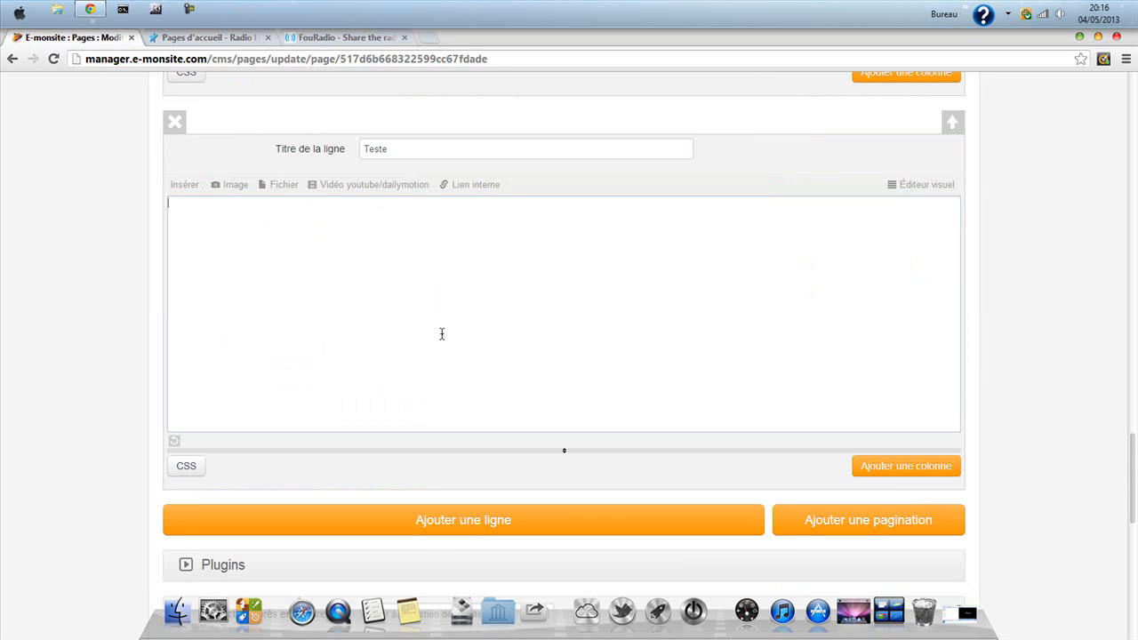
click(441, 333)
key(ctrl+v)
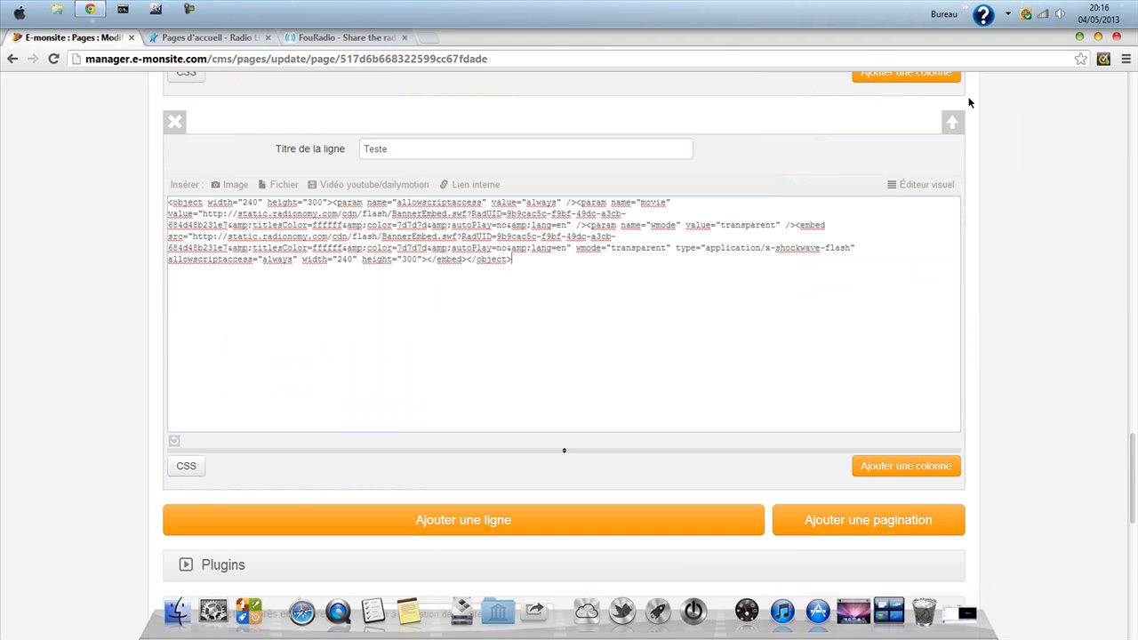
scroll(925, 318, down, 3)
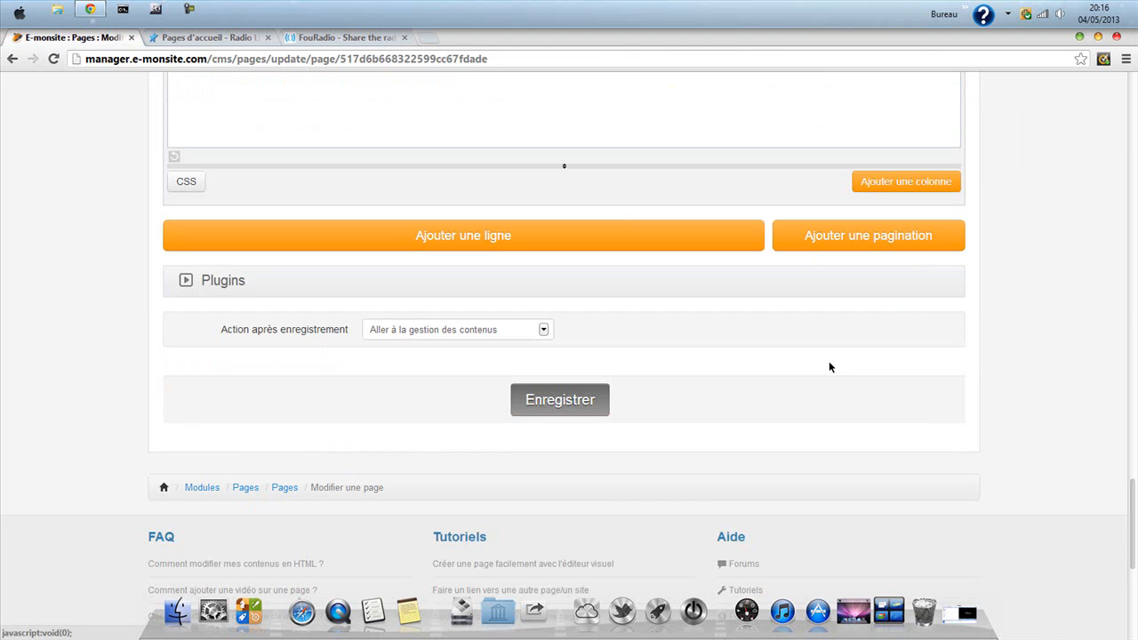
click(553, 404)
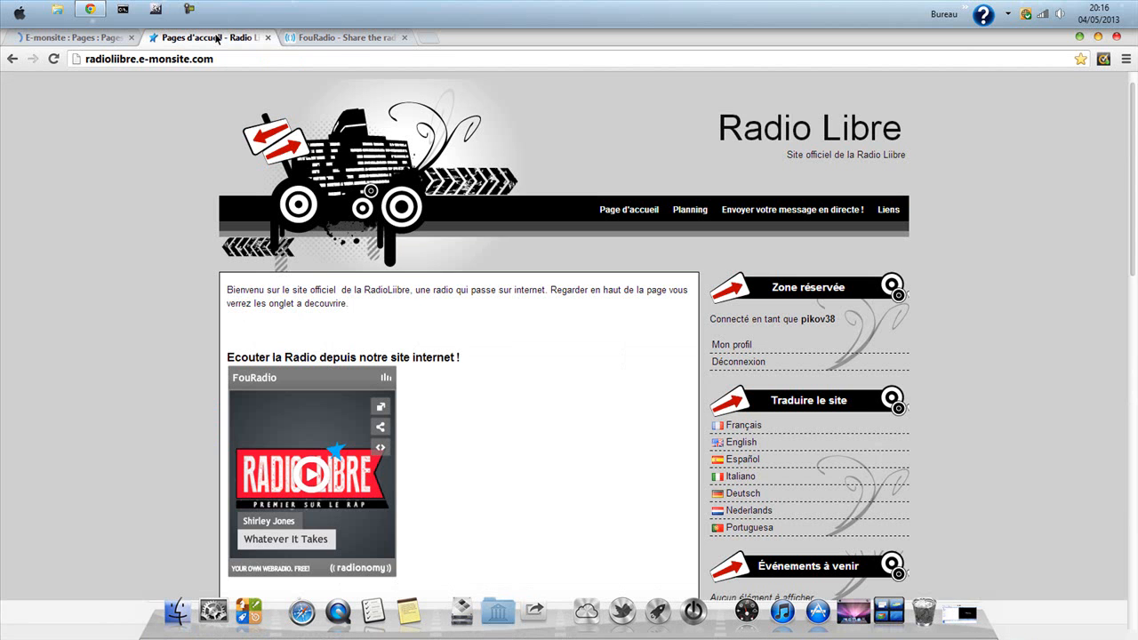
Reload the public Radio Libre home page and check the embedded player under the Teste heading
click(216, 38)
scroll(407, 357, down, 1)
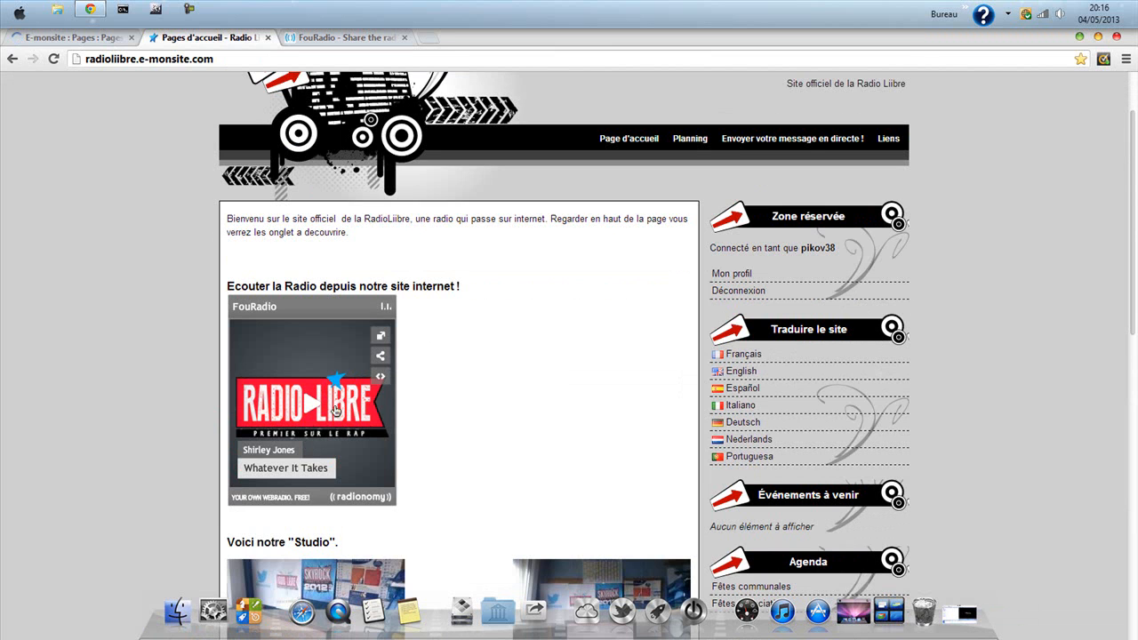
click(54, 60)
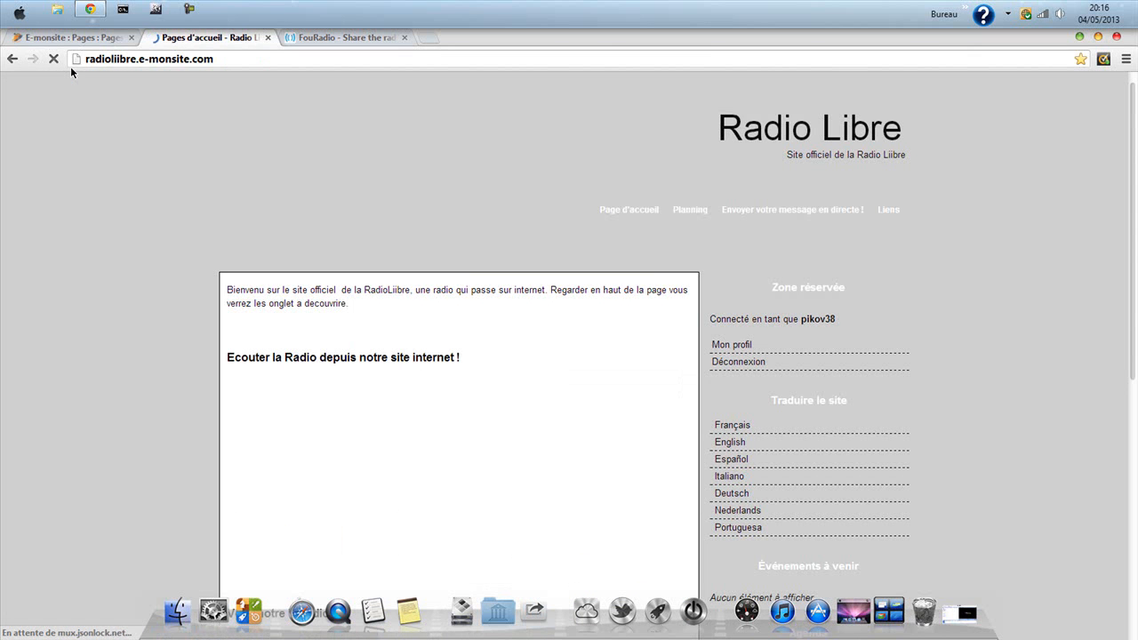
scroll(30, 300, down, 2)
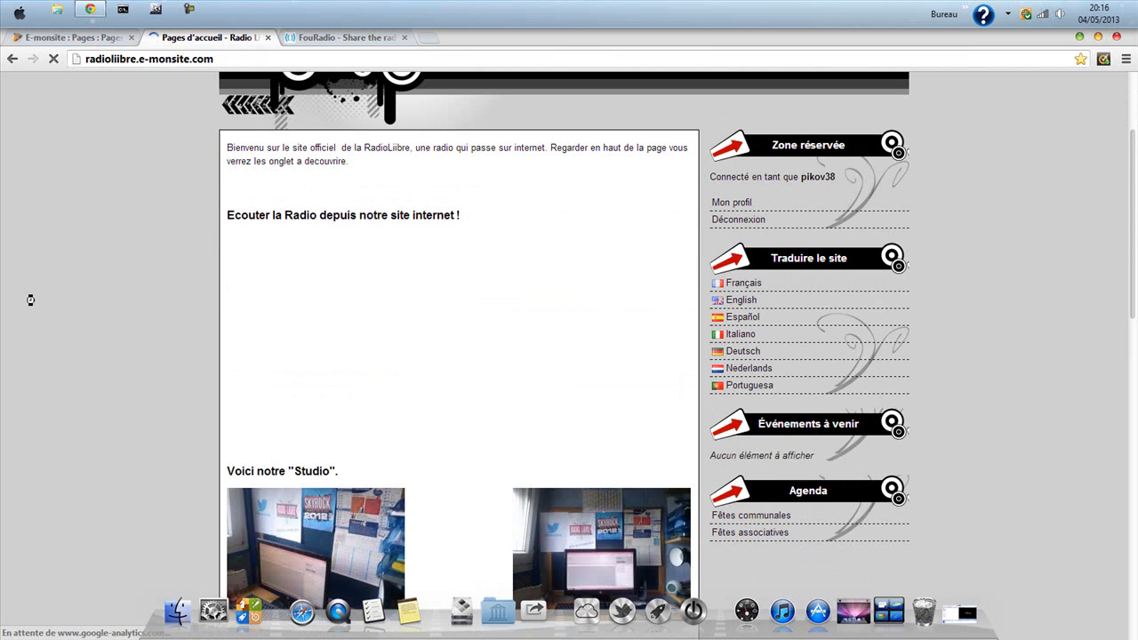
scroll(30, 299, down, 5)
scroll(30, 299, down, 4)
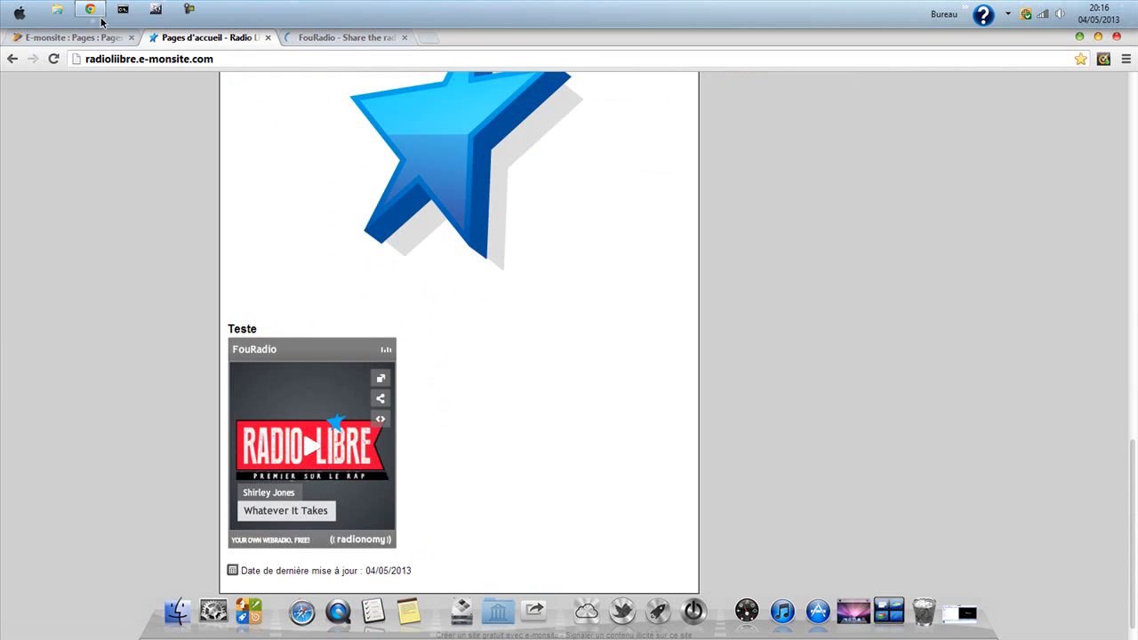
Open the home page for editing in the site manager and clear the embed code from the Teste row's HTML widget
click(57, 38)
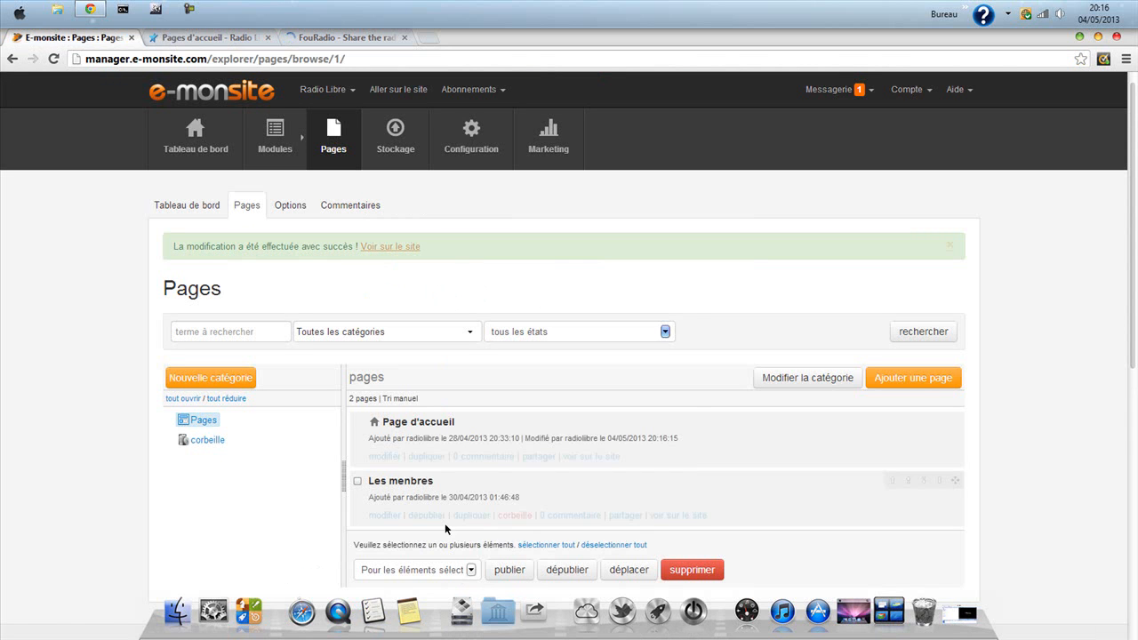
click(388, 456)
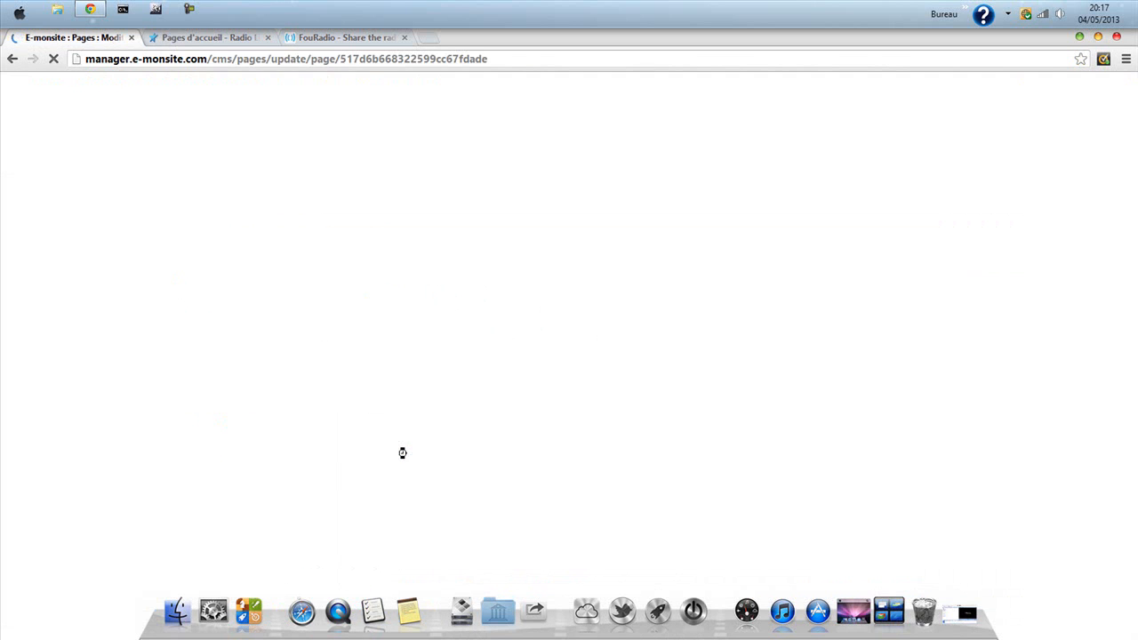
scroll(327, 419, down, 10)
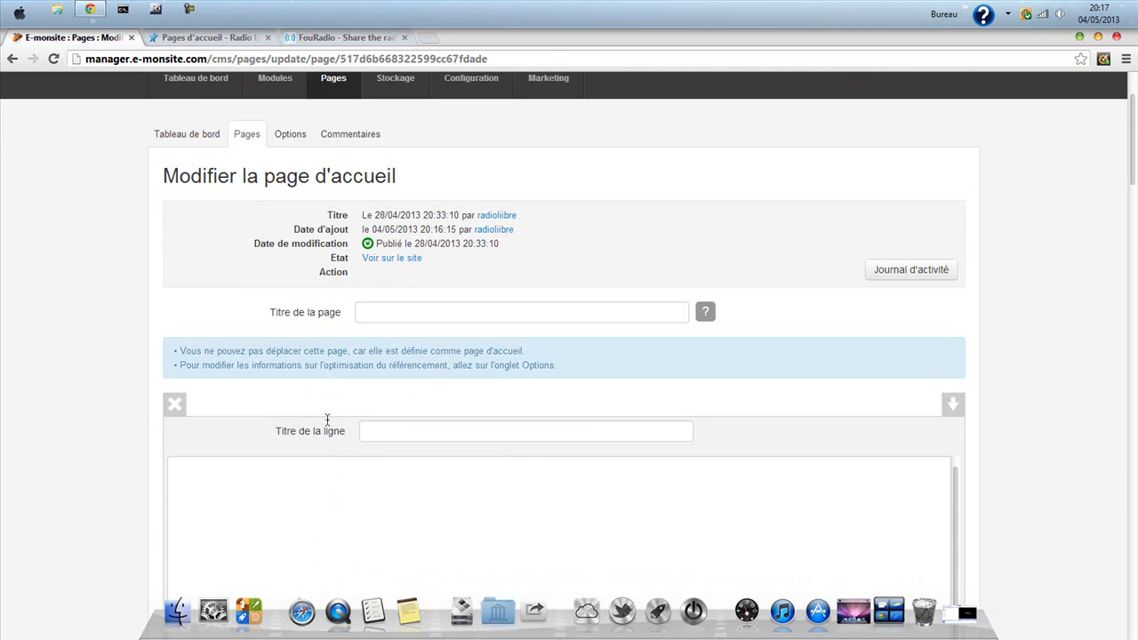
scroll(327, 418, down, 5)
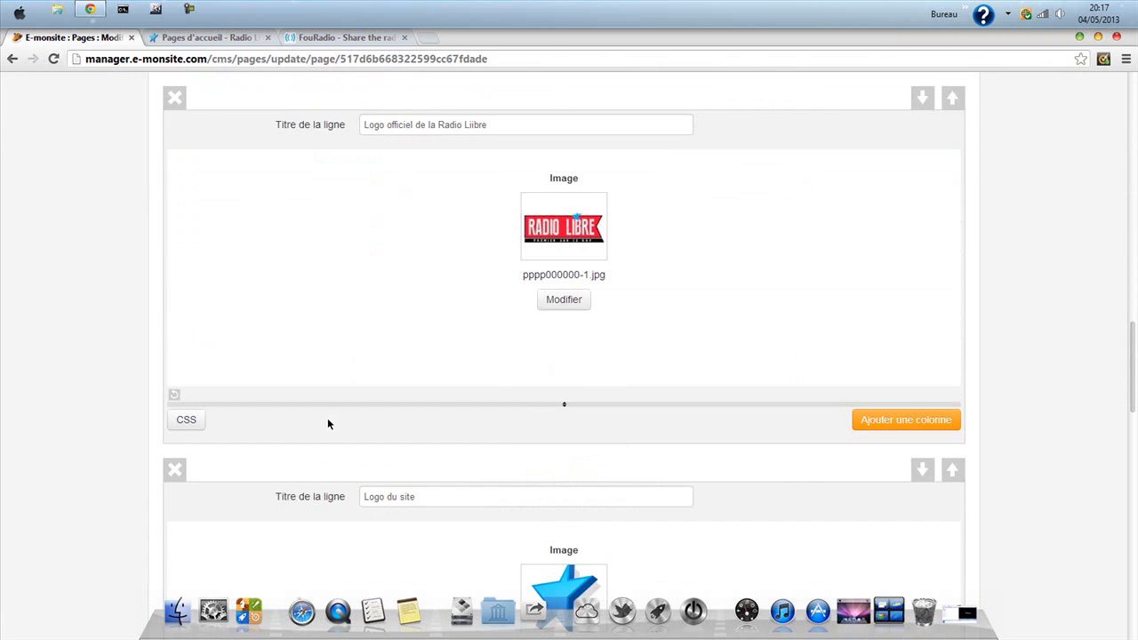
scroll(327, 424, down, 20)
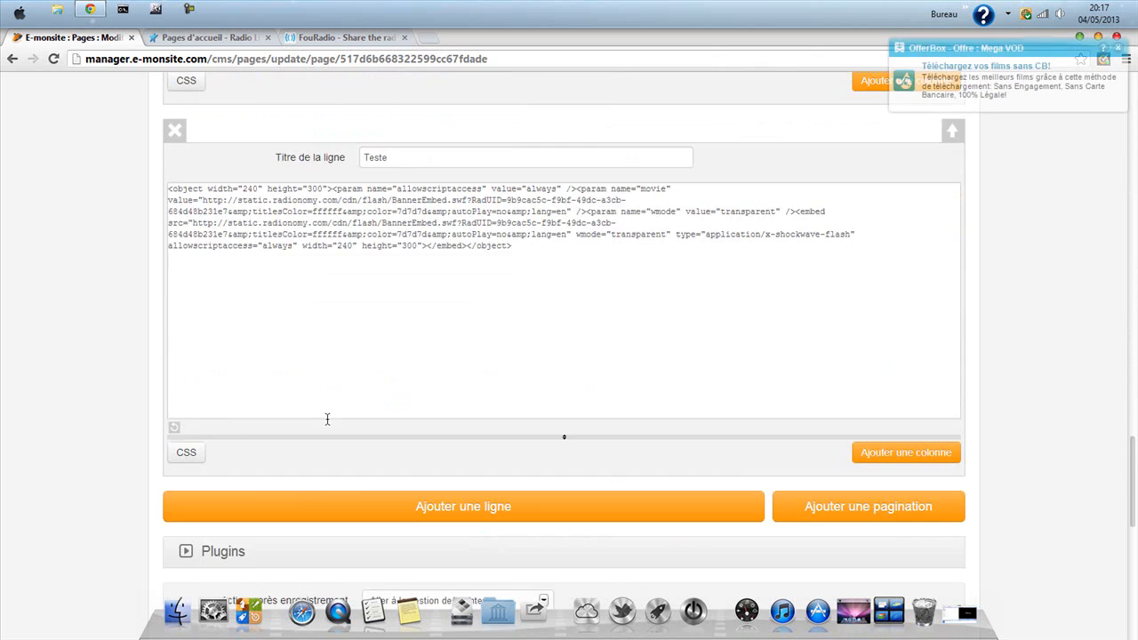
scroll(336, 311, up, 3)
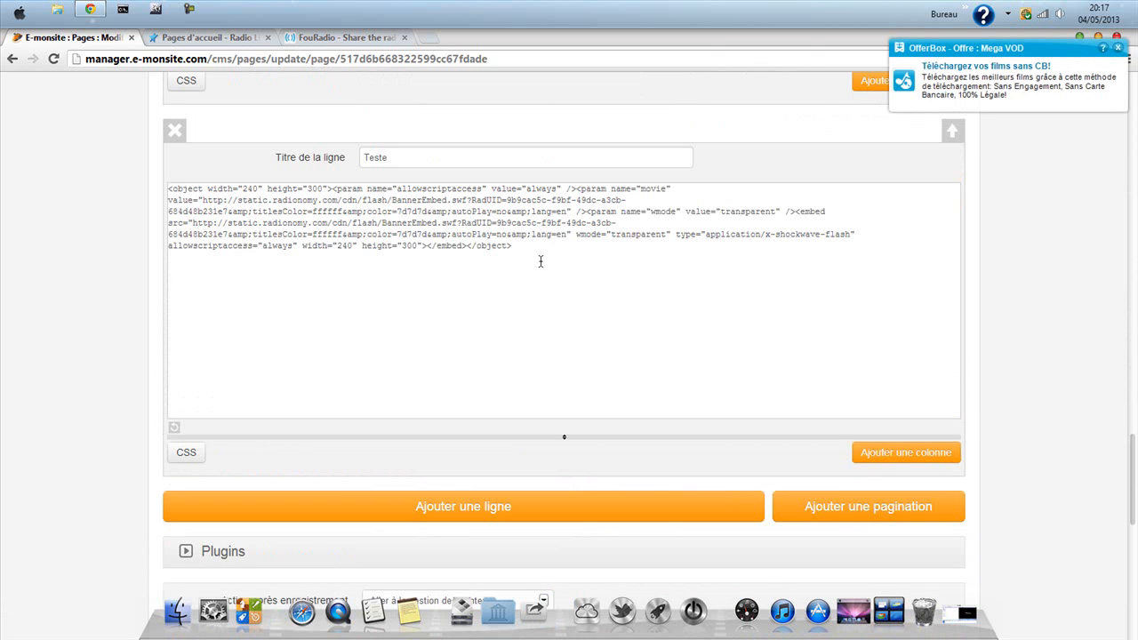
drag(540, 234, 168, 211)
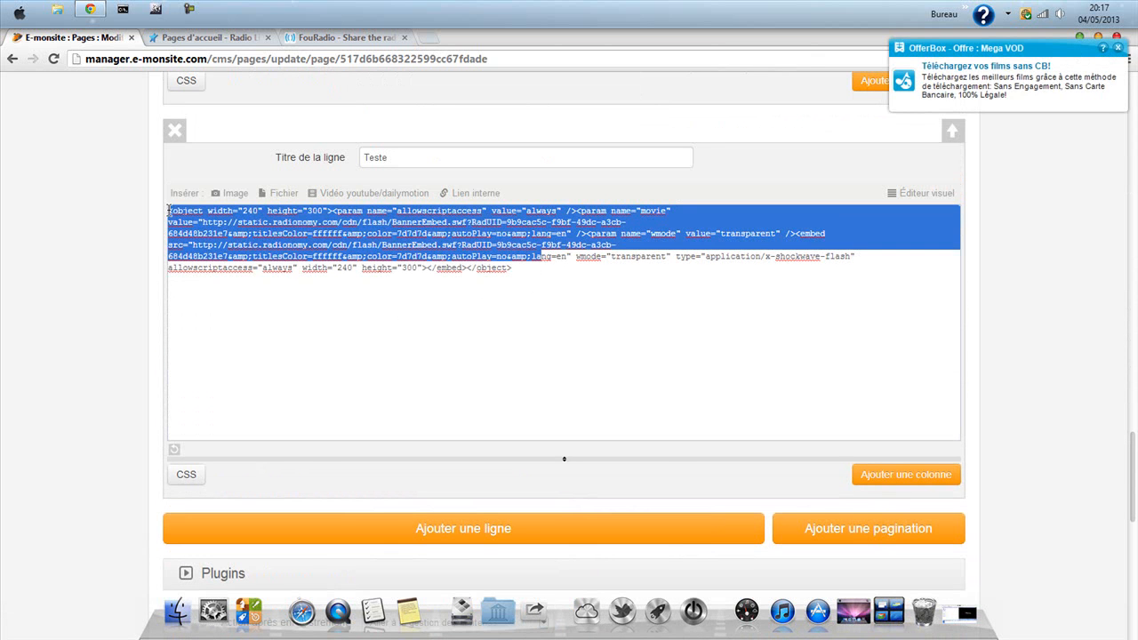
drag(534, 276, 154, 211)
key(BackSpace)
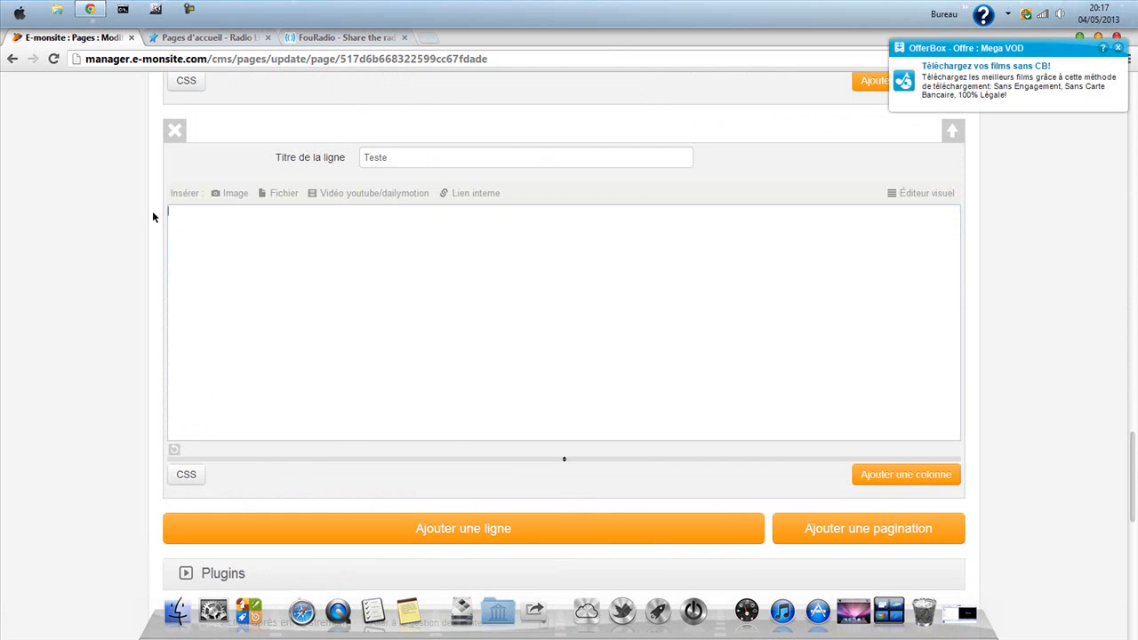
Set the FouRadio player size to Medium on the Radionomy sharing page and copy its complete embed code
click(317, 40)
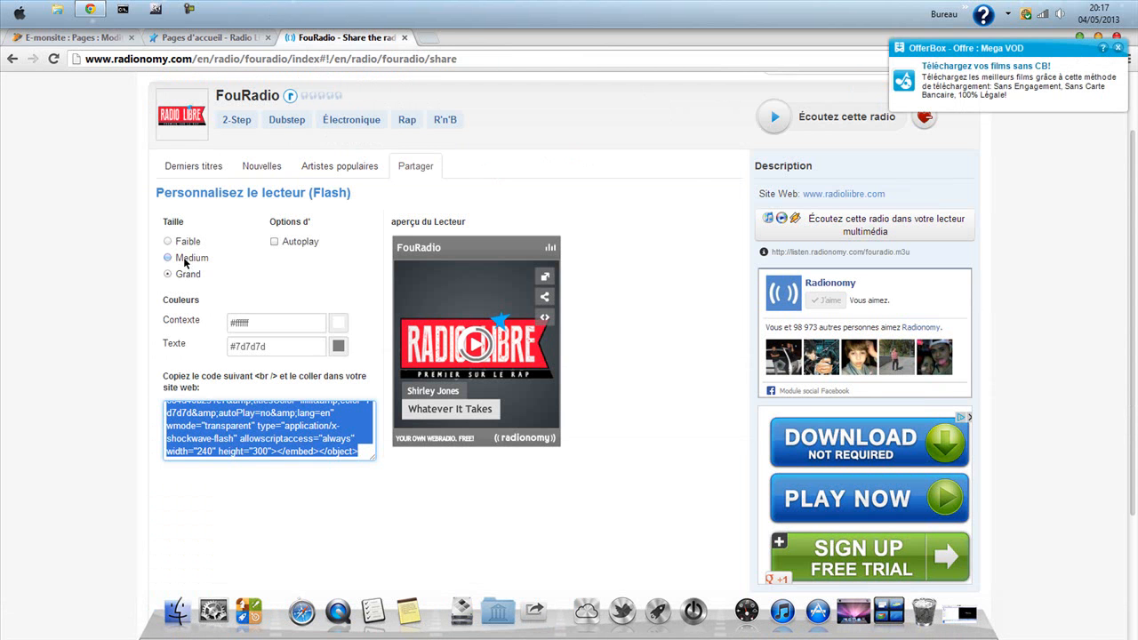
double_click(185, 260)
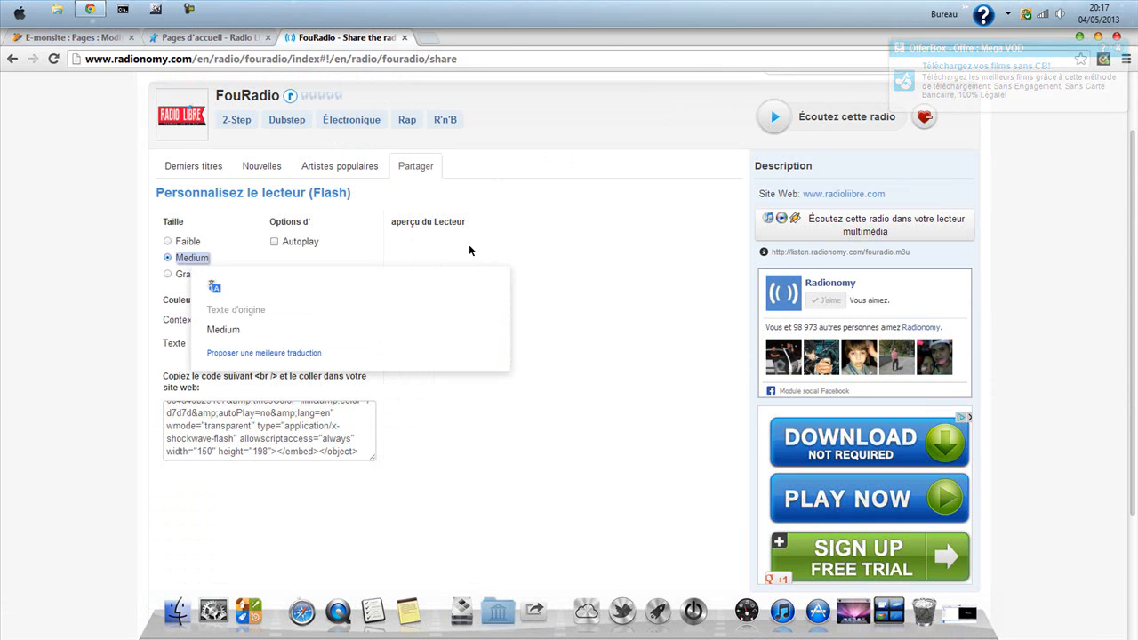
click(532, 357)
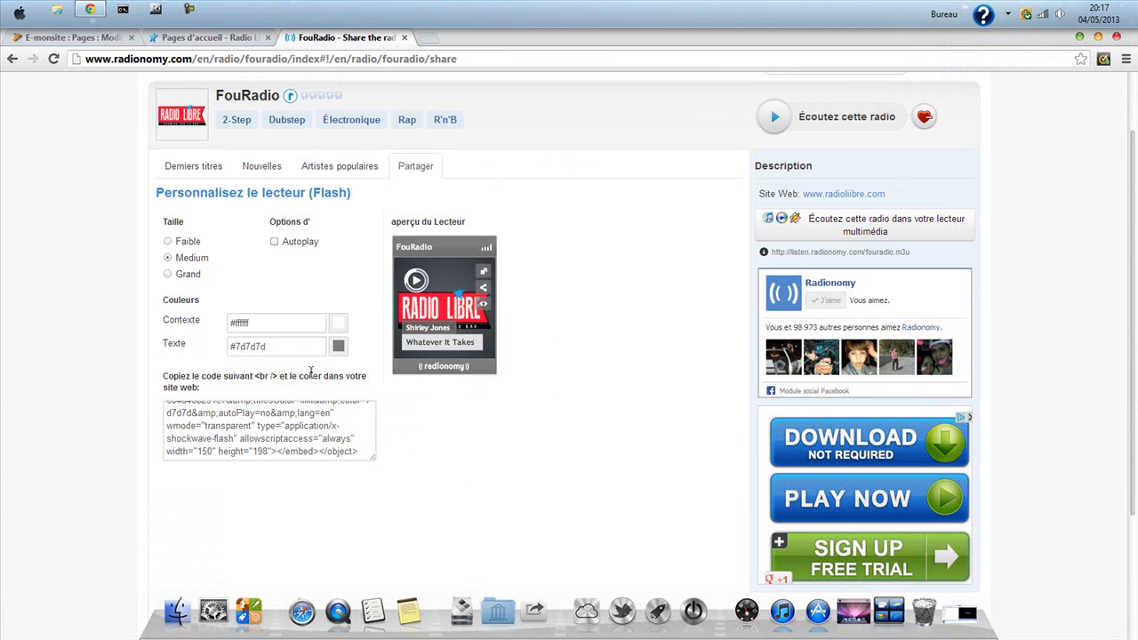
click(356, 454)
key(ctrl+c)
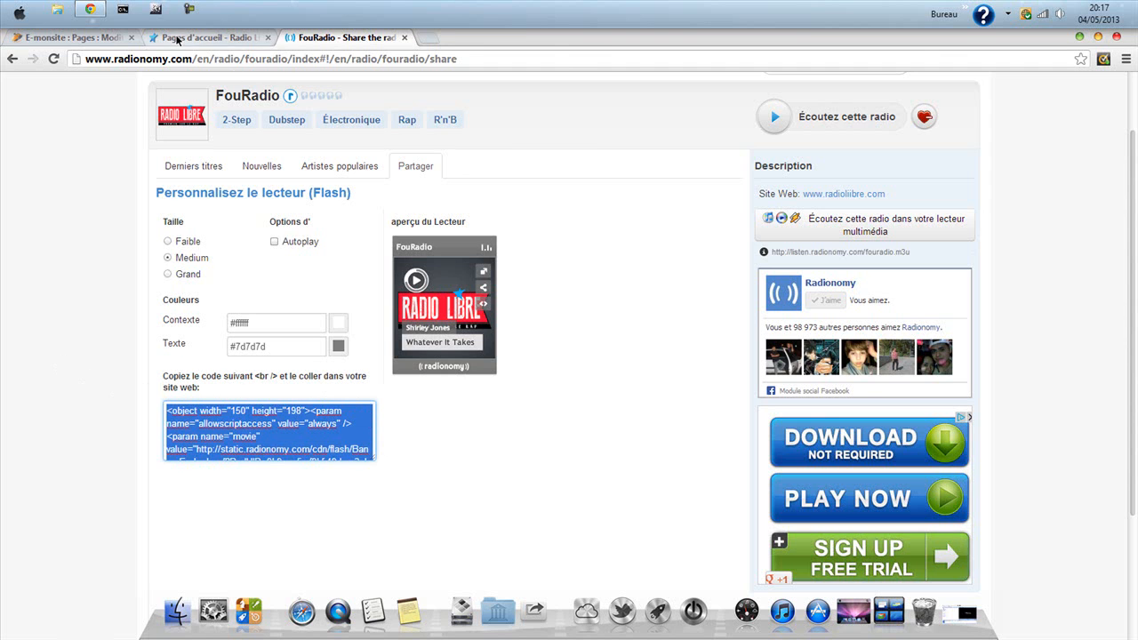
Paste the medium player's embed code into the Teste row's empty HTML widget and save the home page
click(204, 38)
click(80, 38)
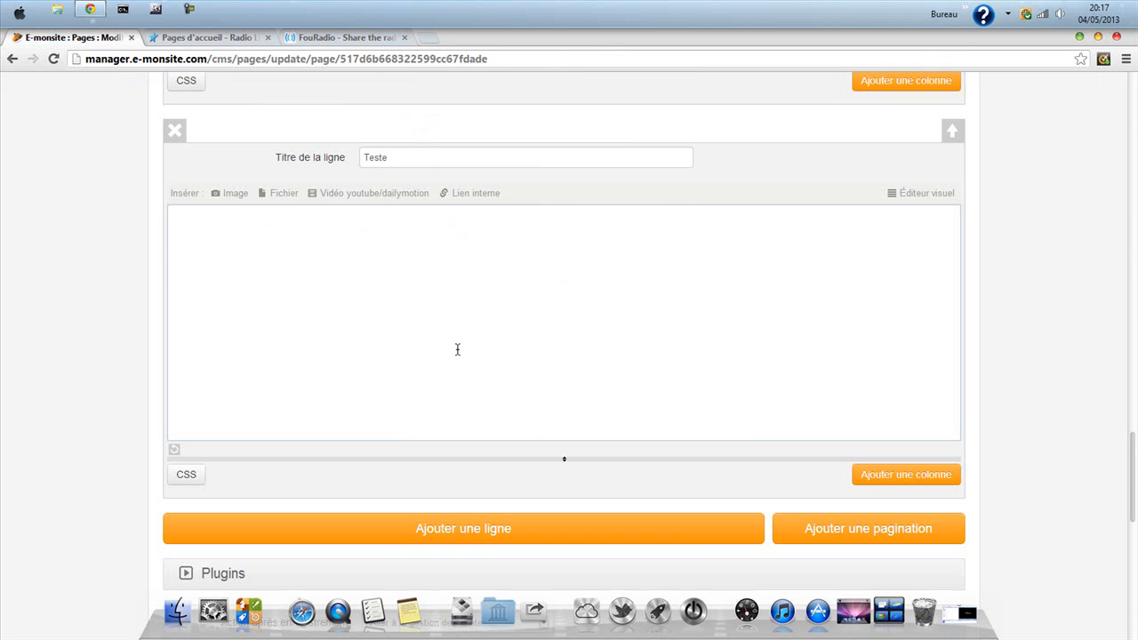
key(ctrl+v)
scroll(658, 471, down, 3)
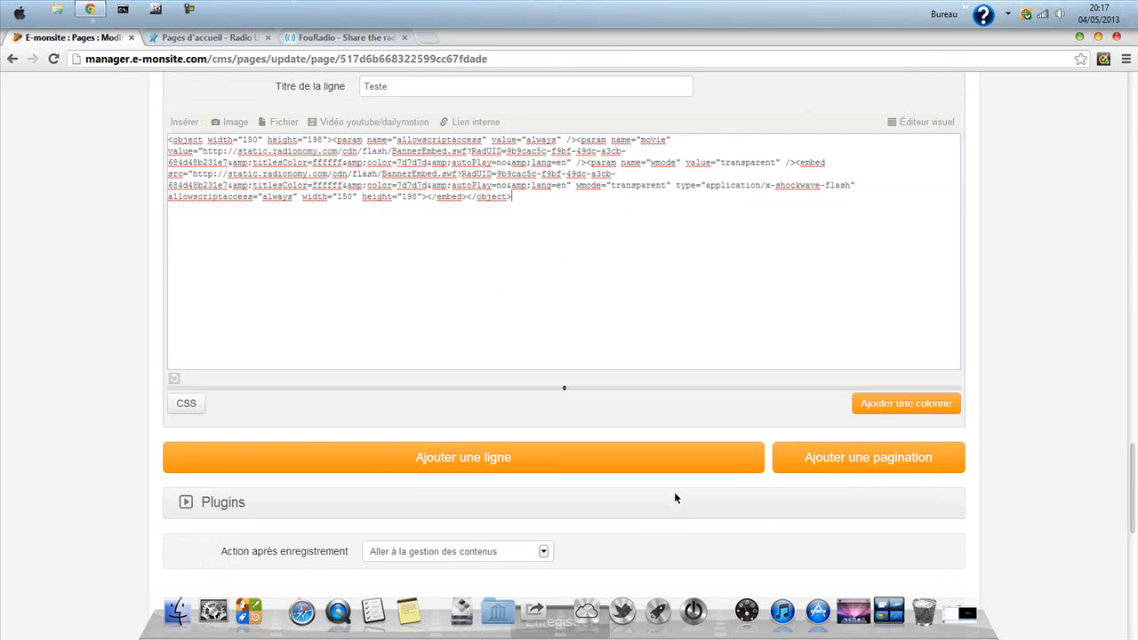
click(571, 544)
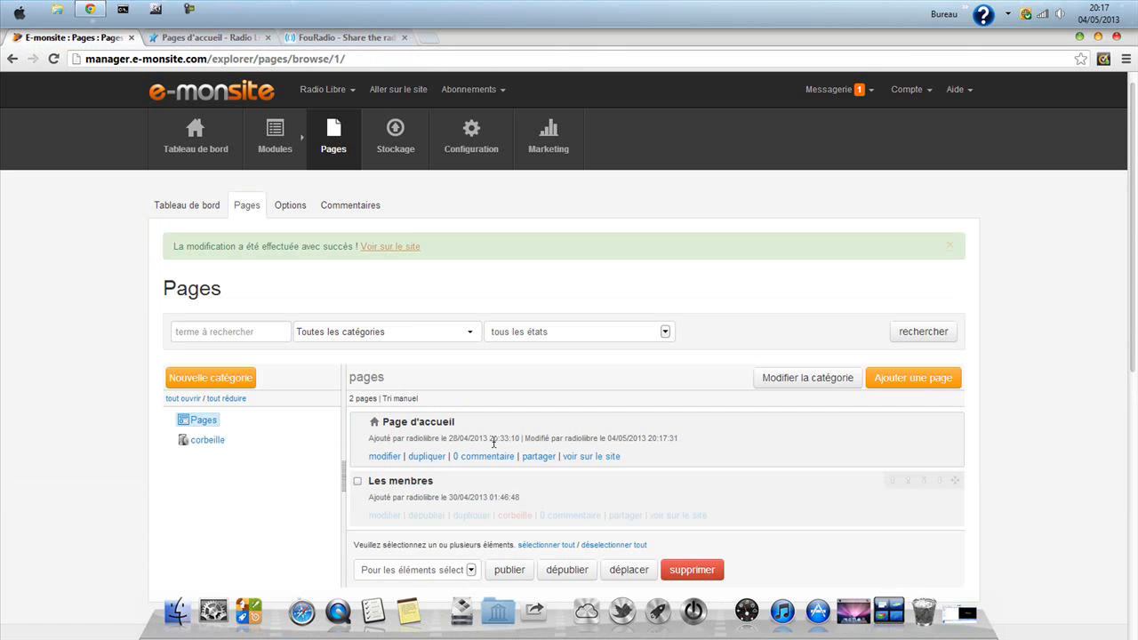
Reload the public Radio Libre home page and check the medium player under the Teste heading
click(176, 39)
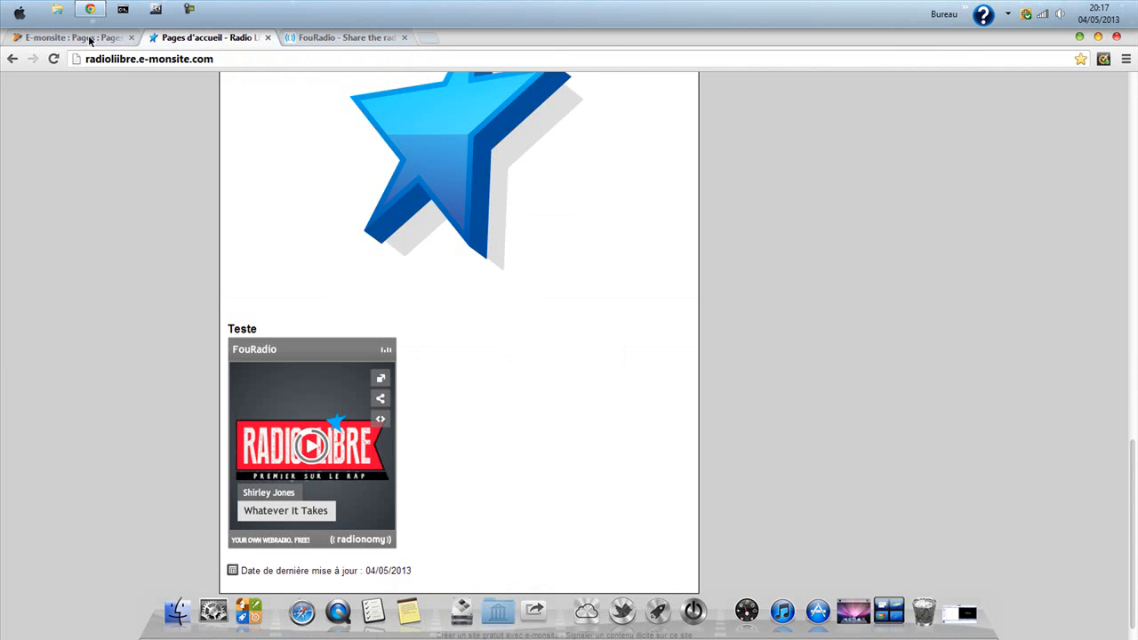
click(52, 60)
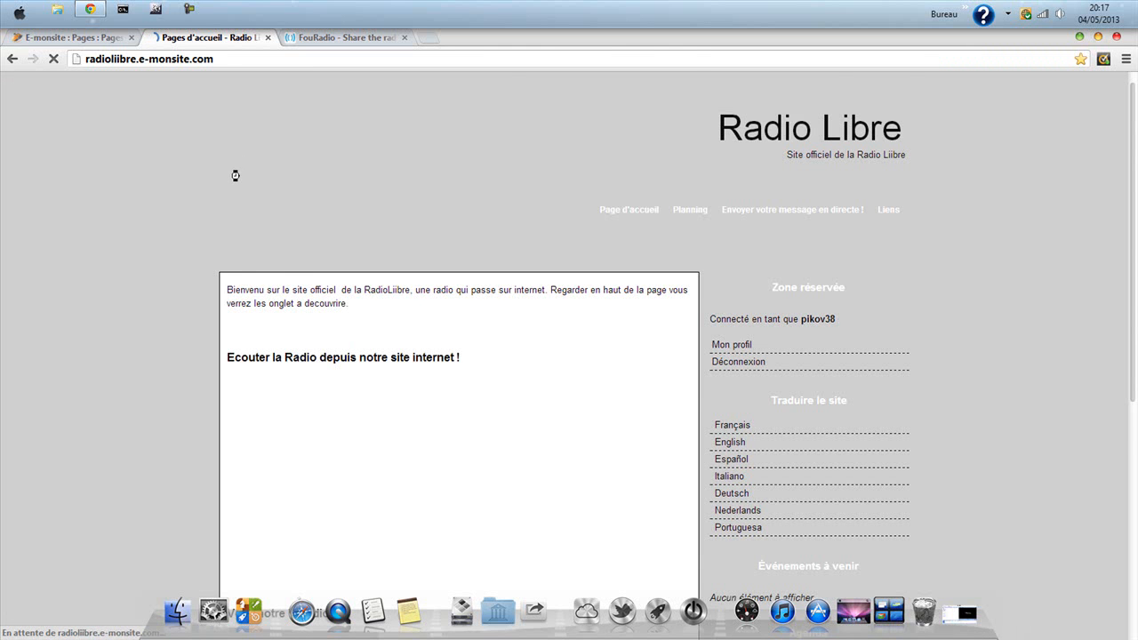
scroll(236, 178, down, 8)
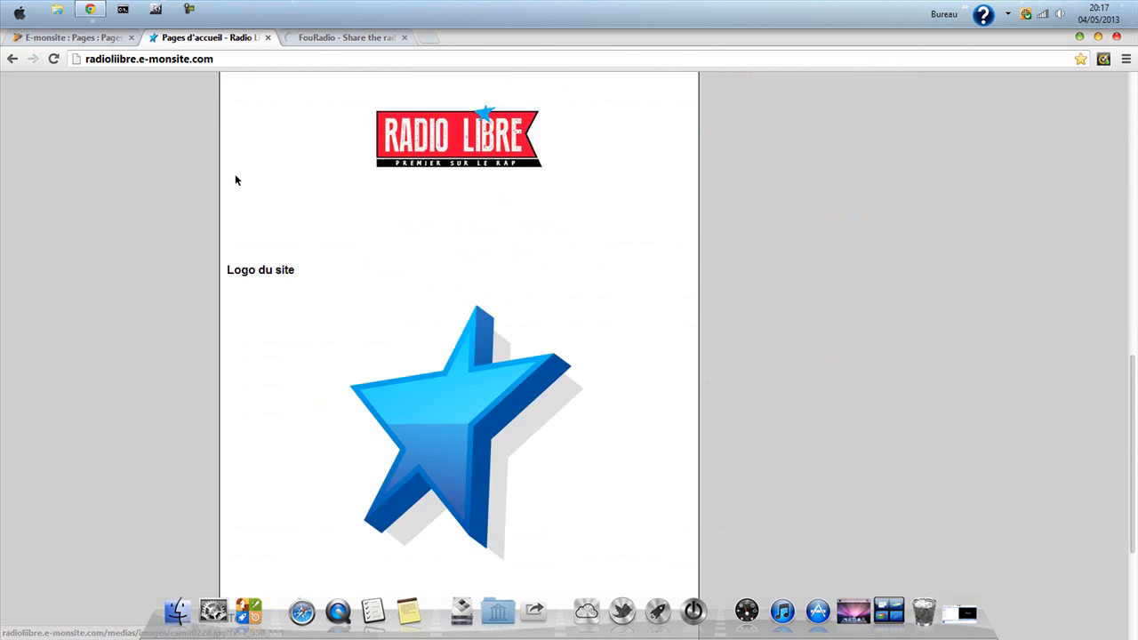
scroll(235, 180, down, 3)
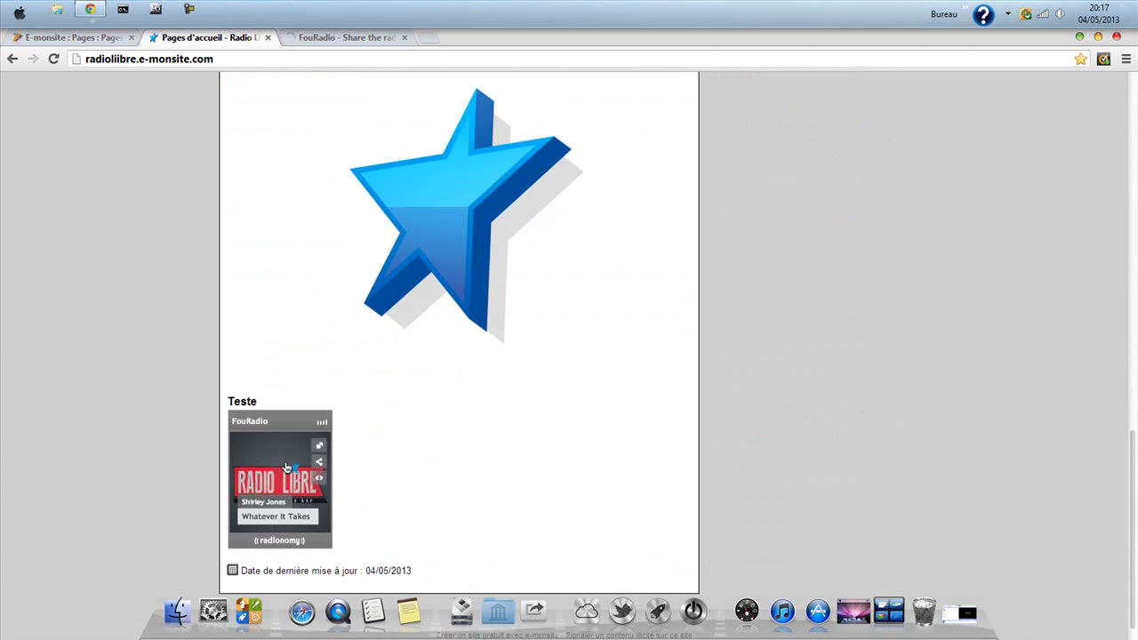
Reopen the home page for editing, and copy the embed code of the Faible-size FouRadio player from the Radionomy sharing page
click(89, 38)
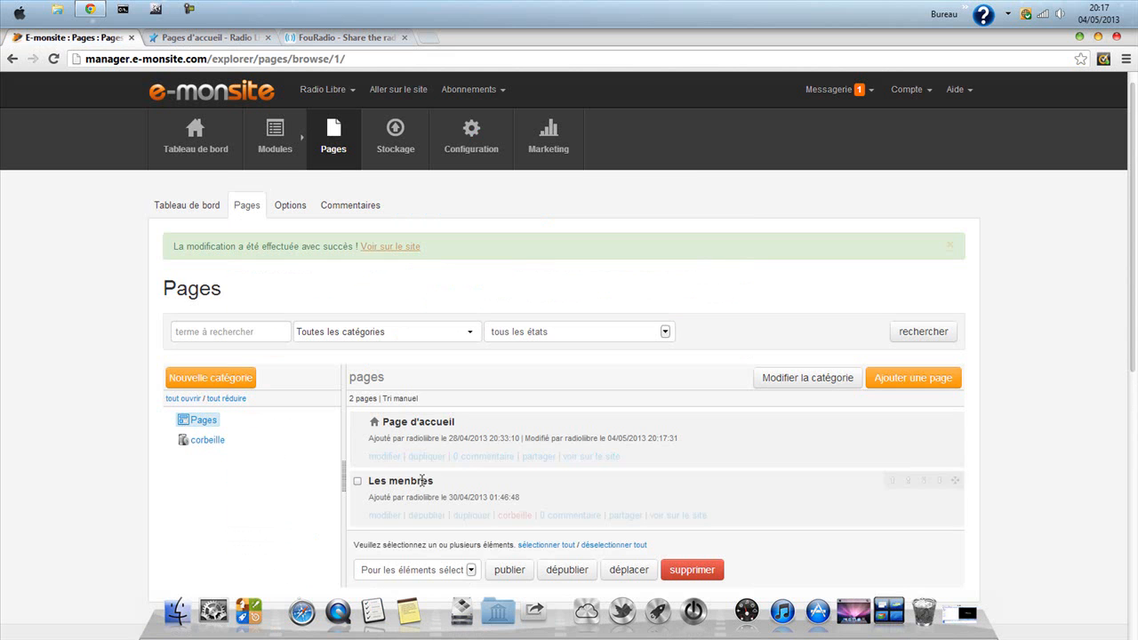
click(380, 456)
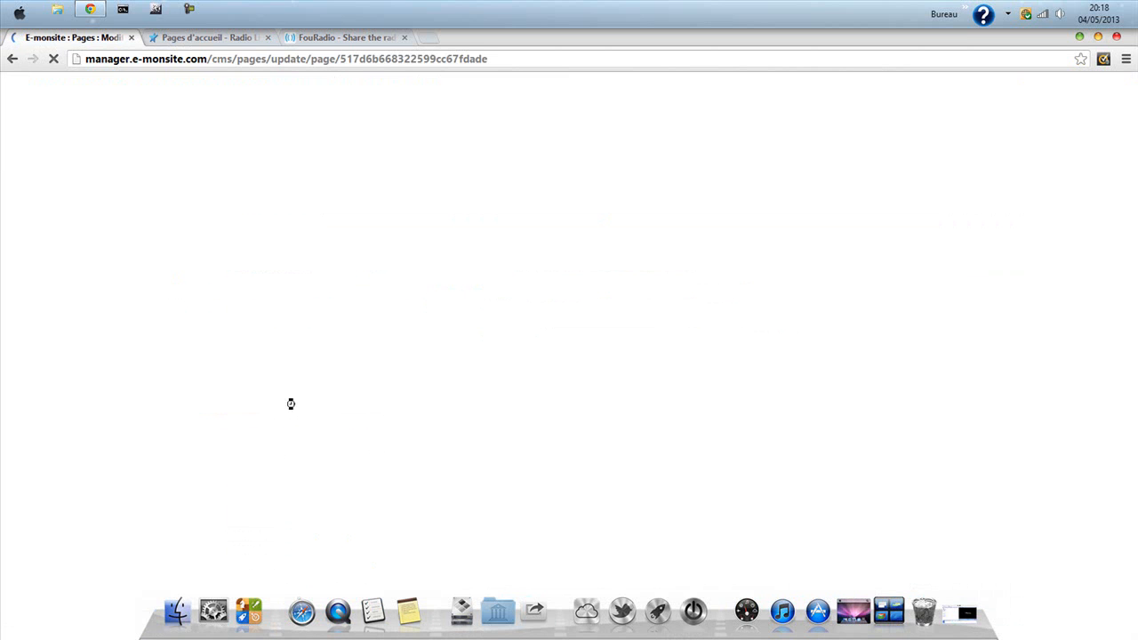
click(325, 39)
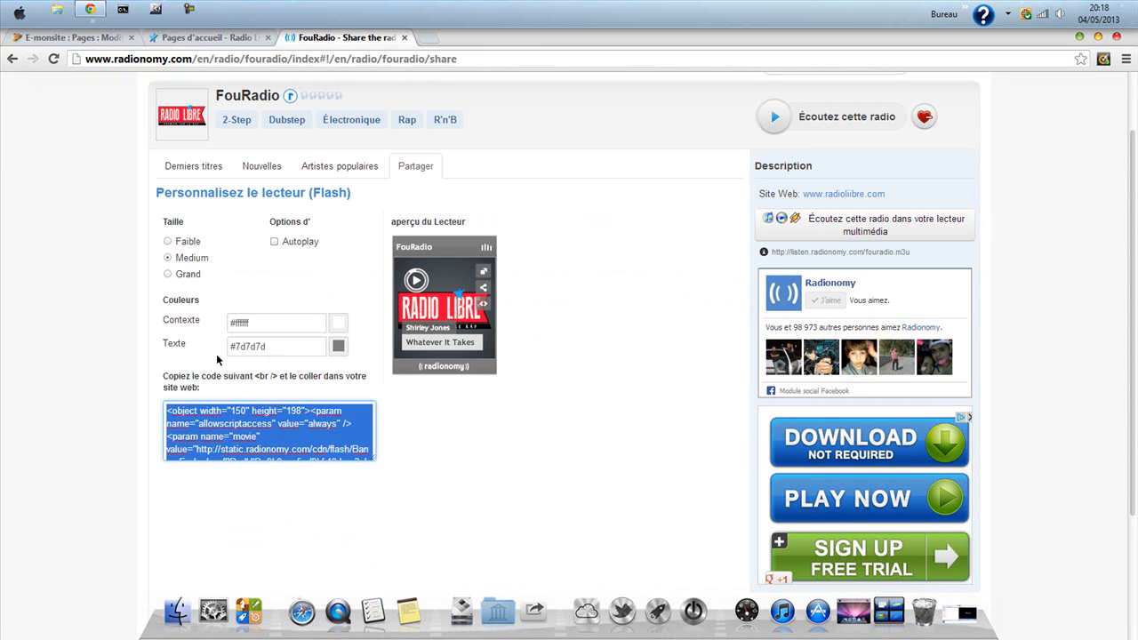
click(168, 241)
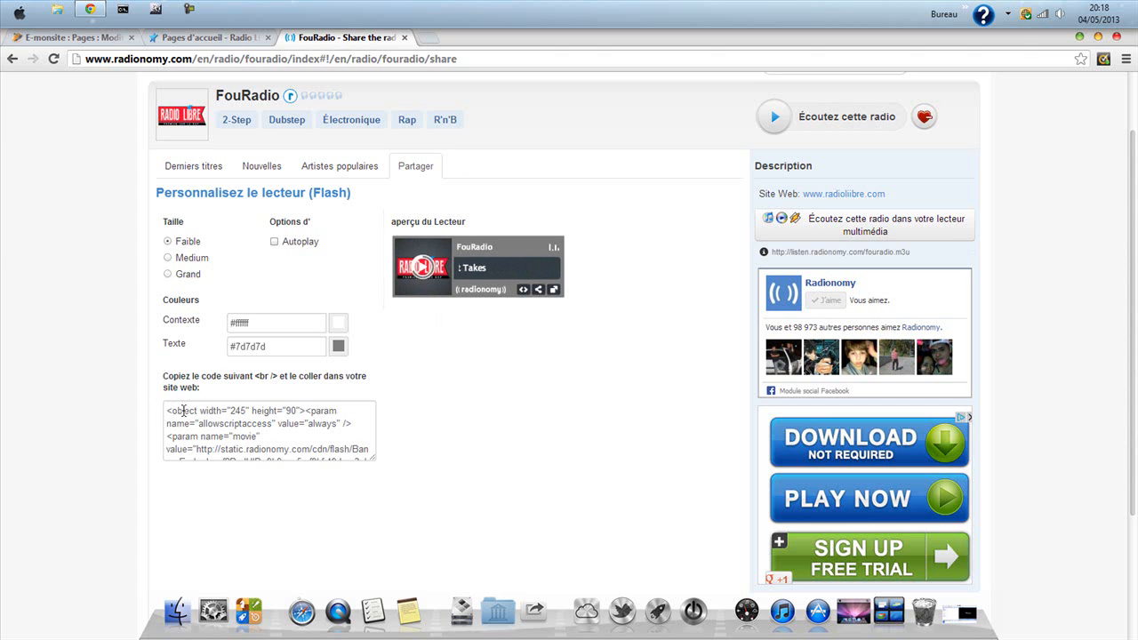
drag(164, 410, 497, 556)
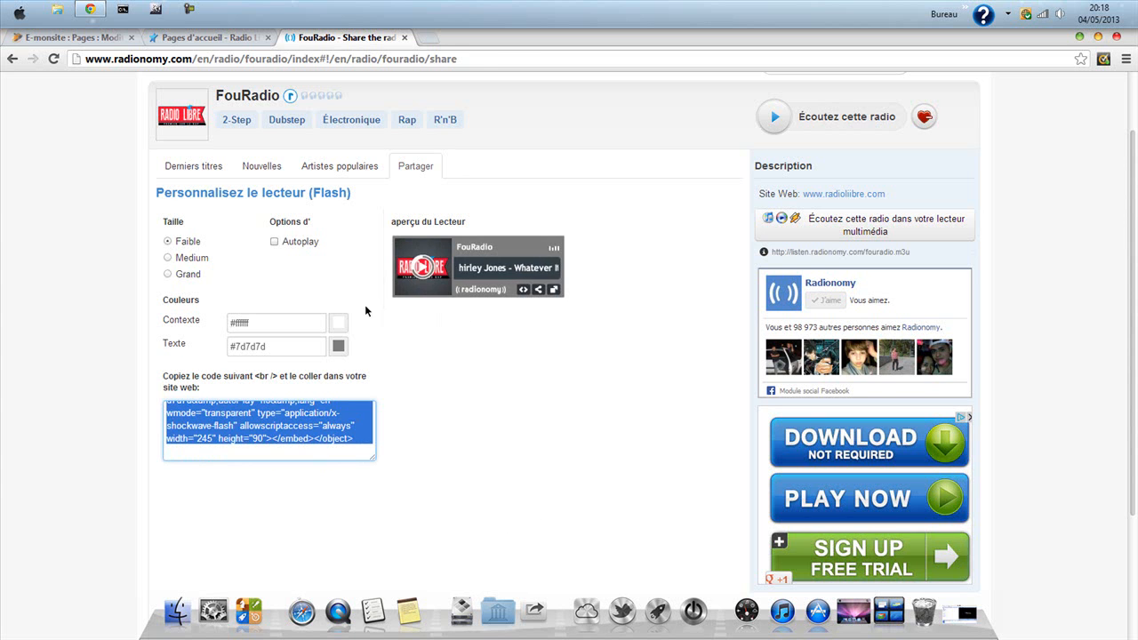
Replace the code in the Teste row's HTML widget with the 245 by 90 Faible player embed code and save the home page
click(69, 36)
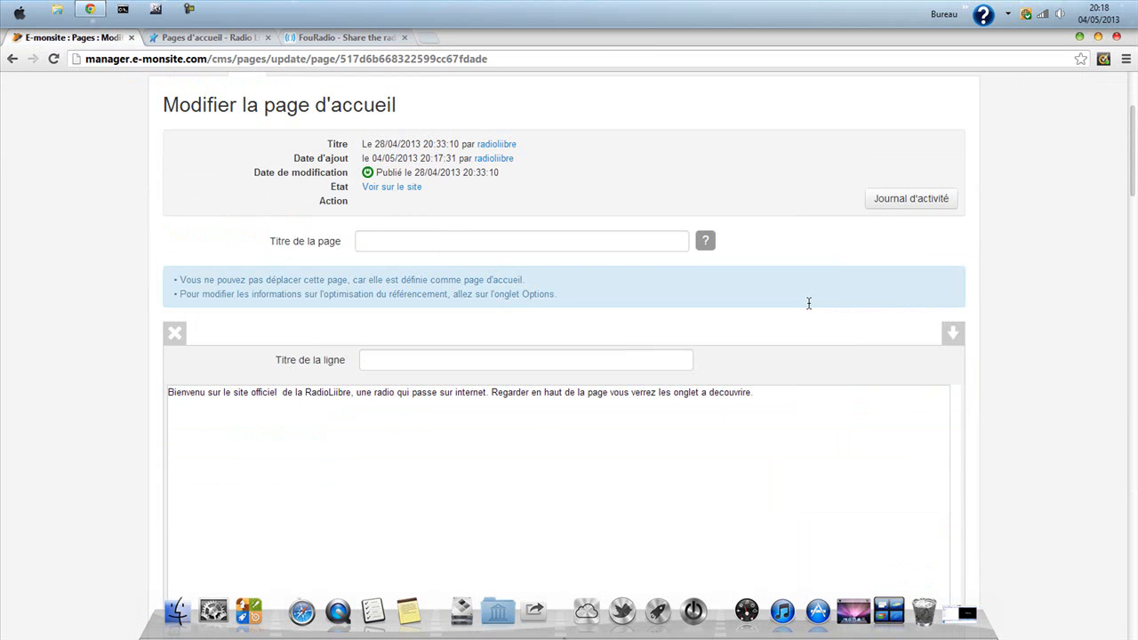
scroll(1066, 240, down, 7)
scroll(956, 370, down, 15)
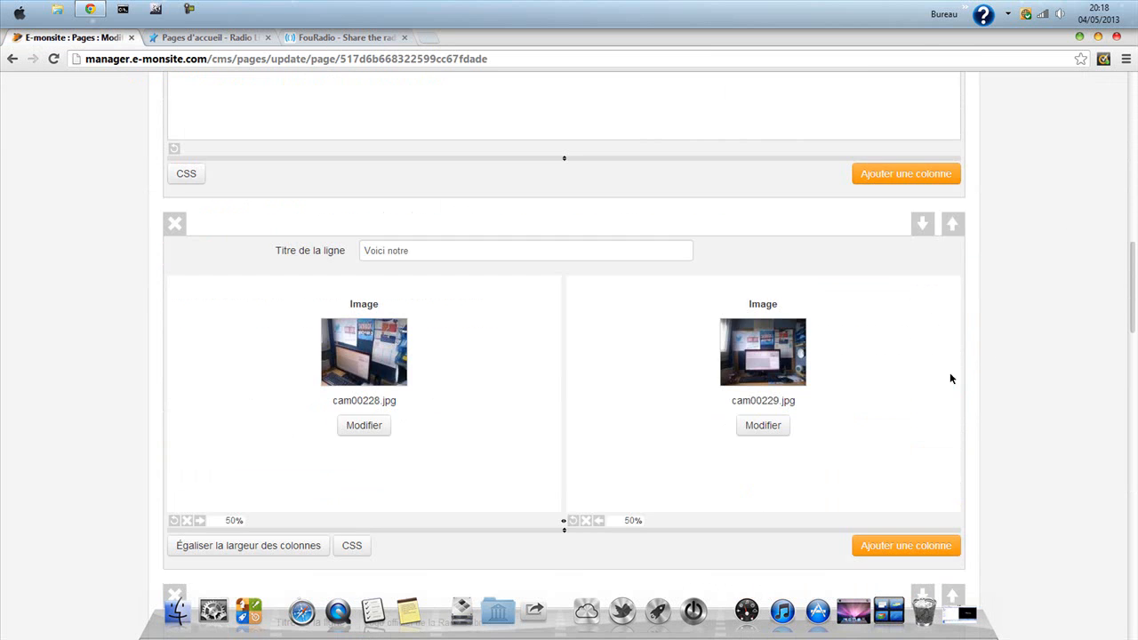
scroll(712, 316, up, 7)
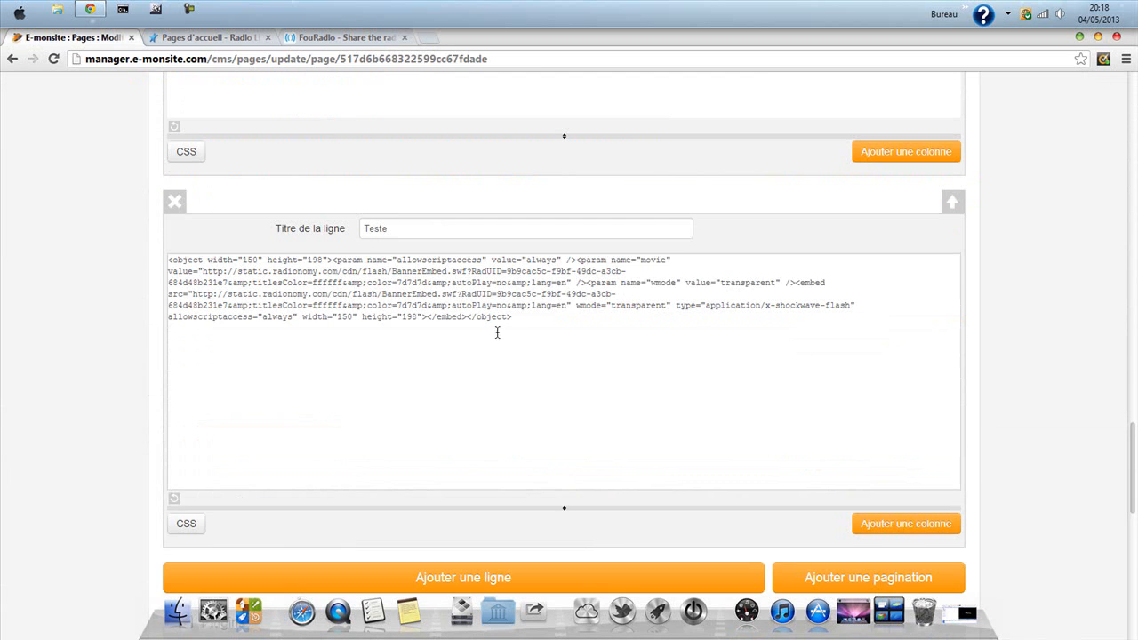
drag(558, 332, 124, 253)
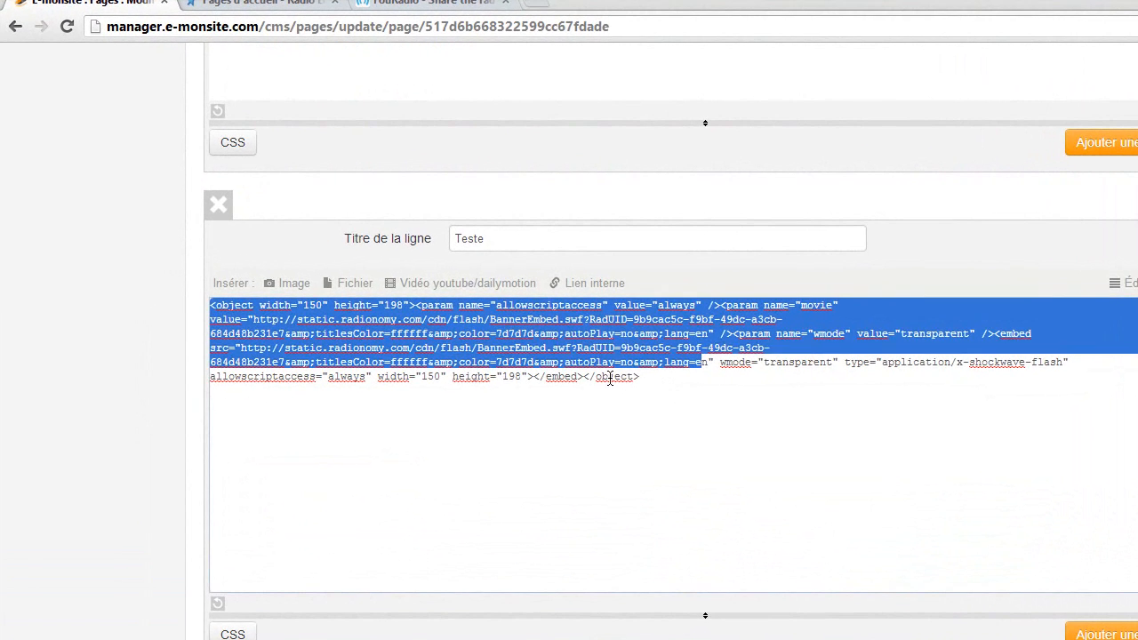
drag(640, 377, 187, 293)
key(BackSpace)
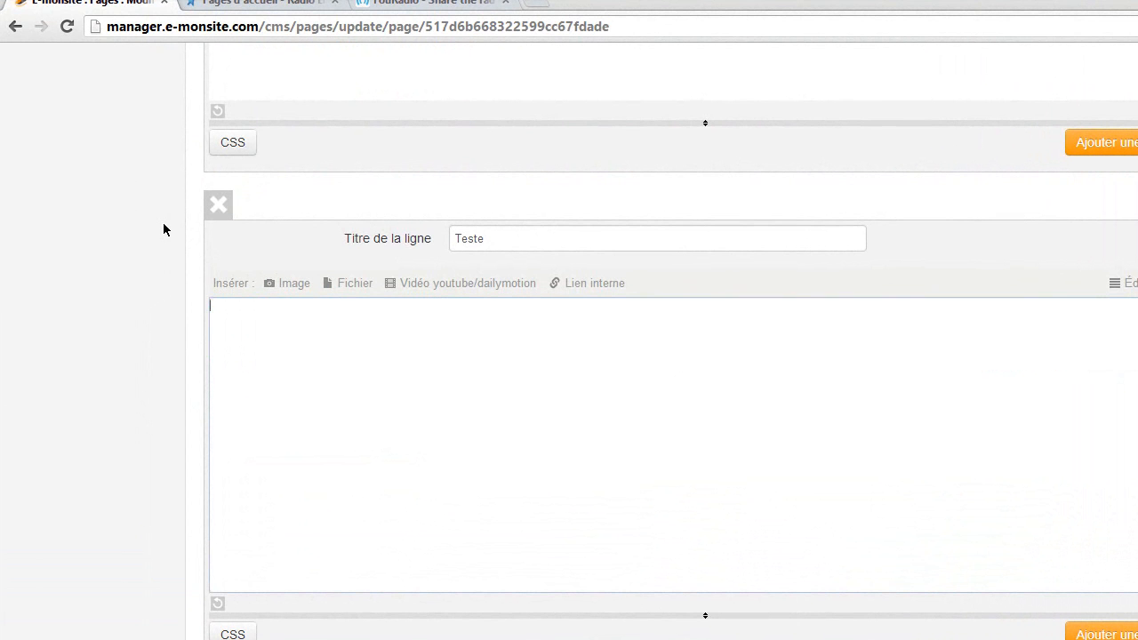
text(<object width="245" height="90"><param name="allowscriptaccess" value="always" /><param name="movie" value="http://static.radionomy.com/cdn/flash/BannerEmbed.swf?RadUID=9b9cac5c-f9bf-49dc-a3cb-684d48b231e7&amp;titlesColor=ffffff&amp;color=7d7d7d&amp;autoPlay=no&amp;lang=en" /><param name="wmode" value="transparent" /><embed src="http://static.radionomy.com/cdn/flash/BannerEmbed.swf?RadUID=9b9cac5c-f9bf-49dc-a3cb-684d48b231e7&amp;titlesColor=ffffff&amp;color=7d7d7d&amp;autoPlay=no&amp;lang=en" wmode="transparent" type="application/x-shockwave-flash" allowscriptaccess="always" width="245" height="90"></embed></object>)
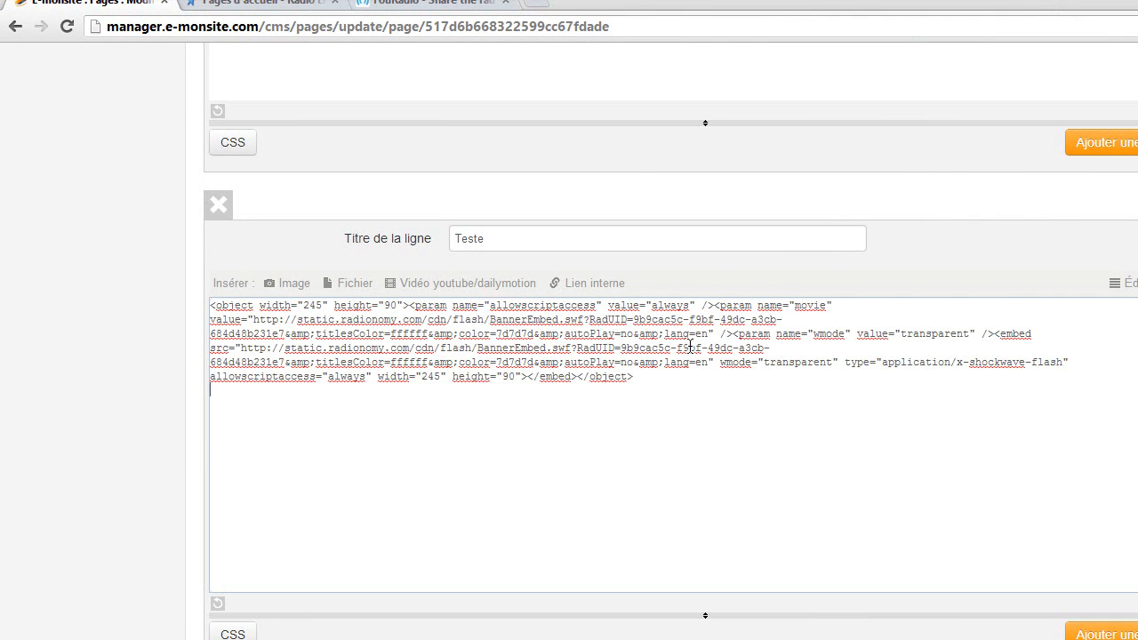
scroll(730, 427, down, 2)
scroll(702, 586, down, 3)
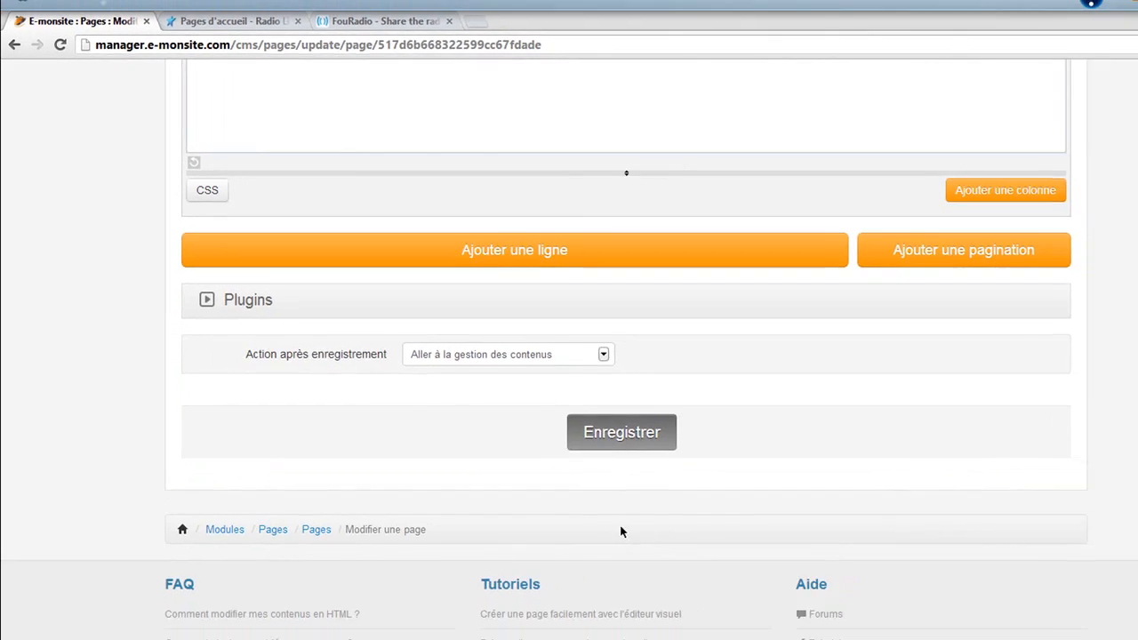
click(667, 463)
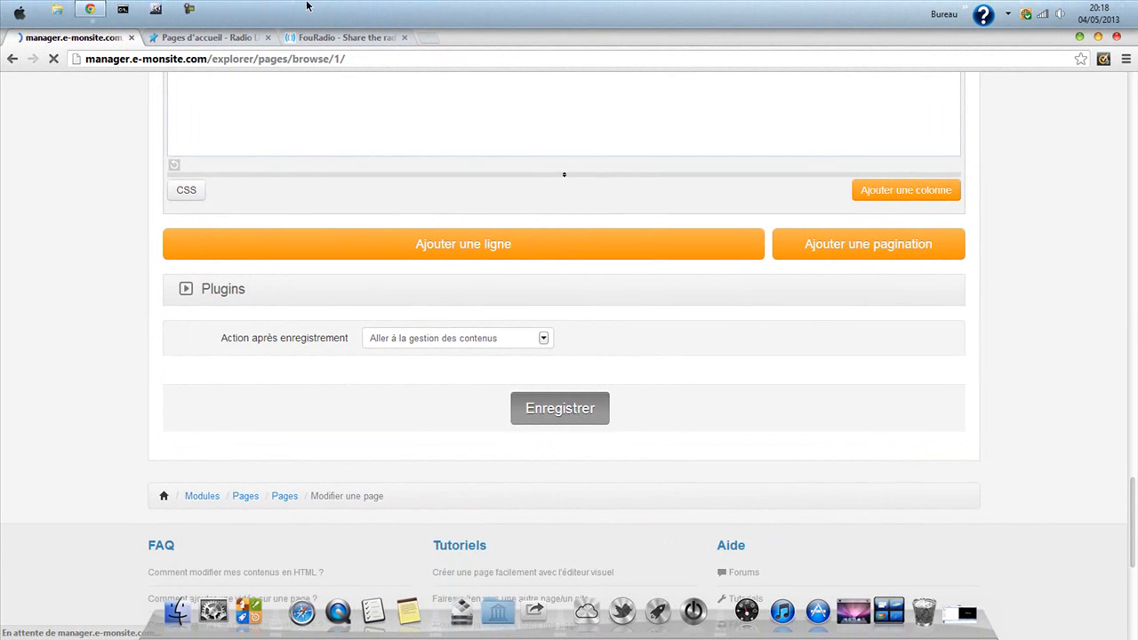
Reload the public Radio Libre home page and check the Faible-size player under the Teste heading
click(203, 38)
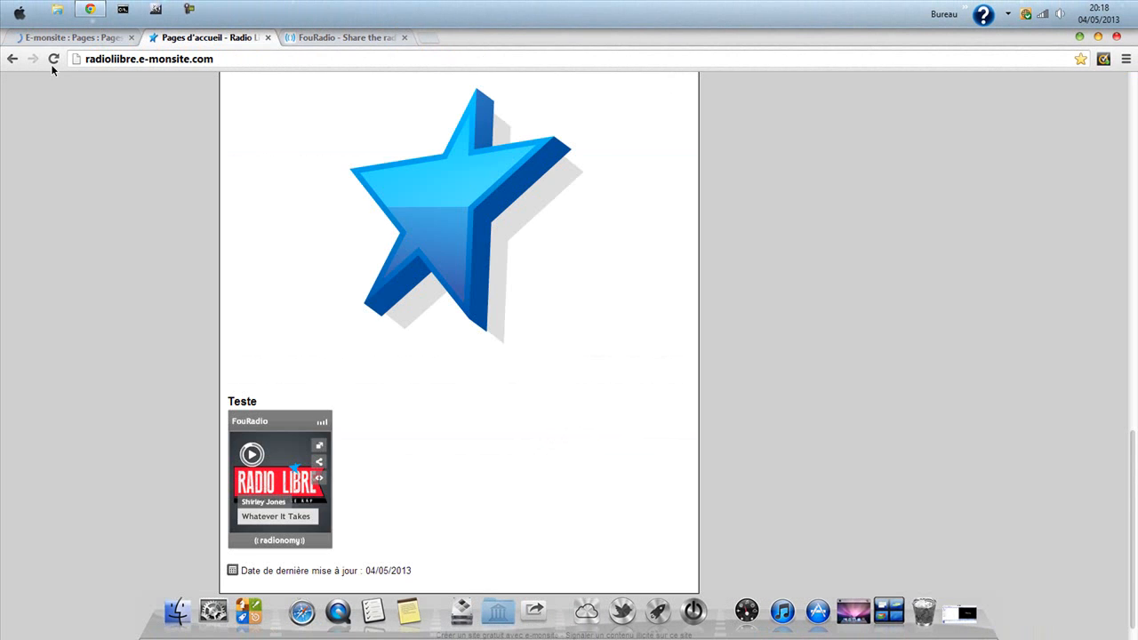
click(53, 60)
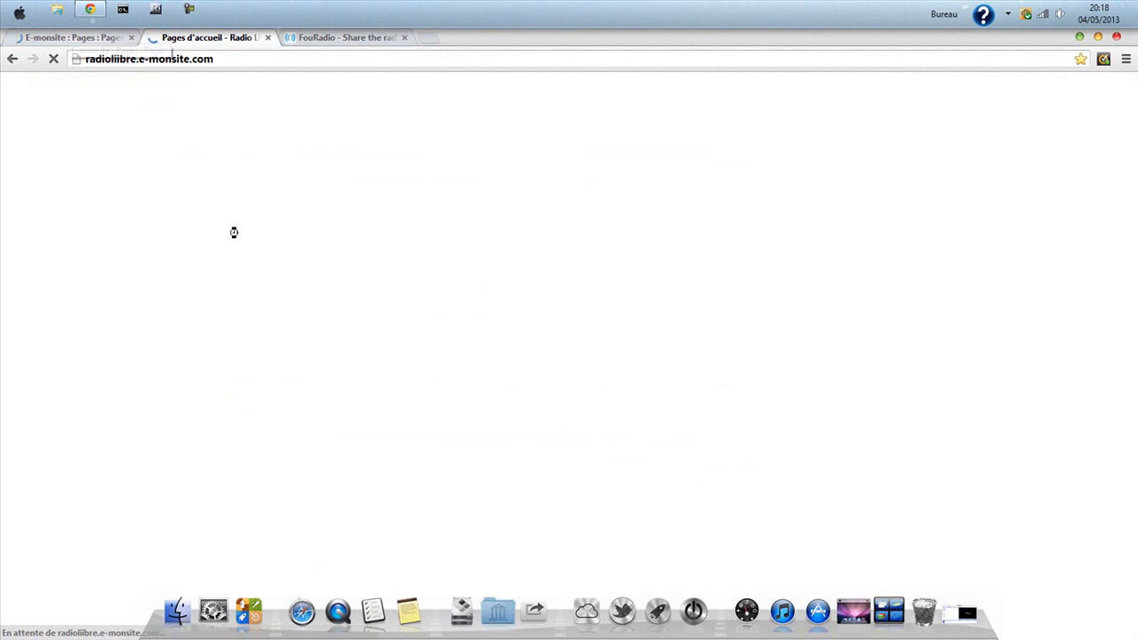
click(71, 38)
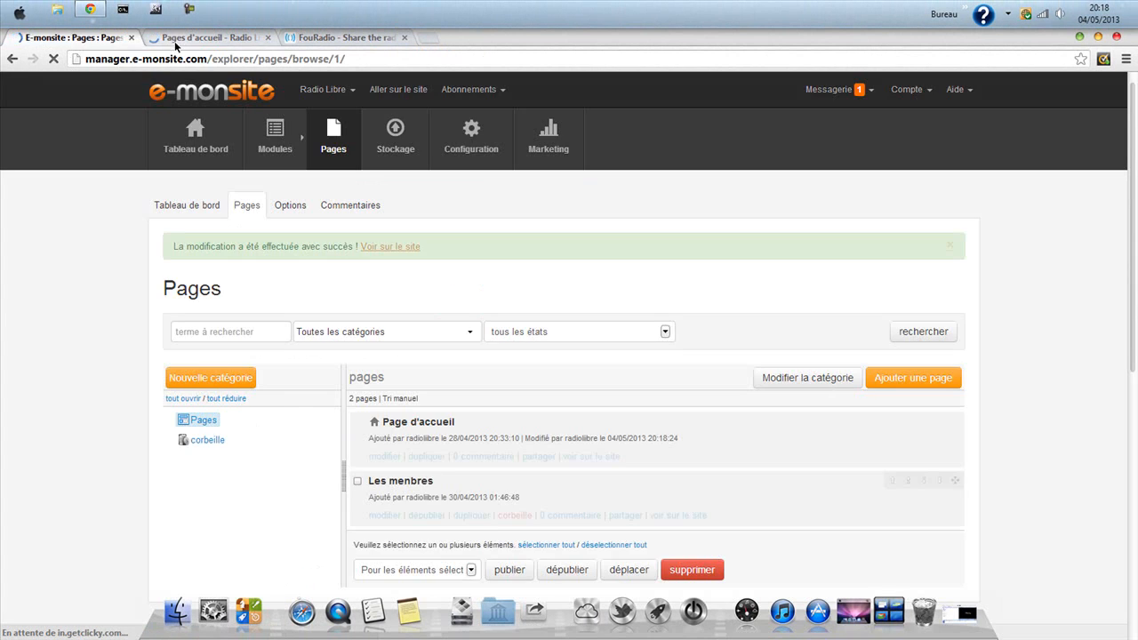
click(174, 40)
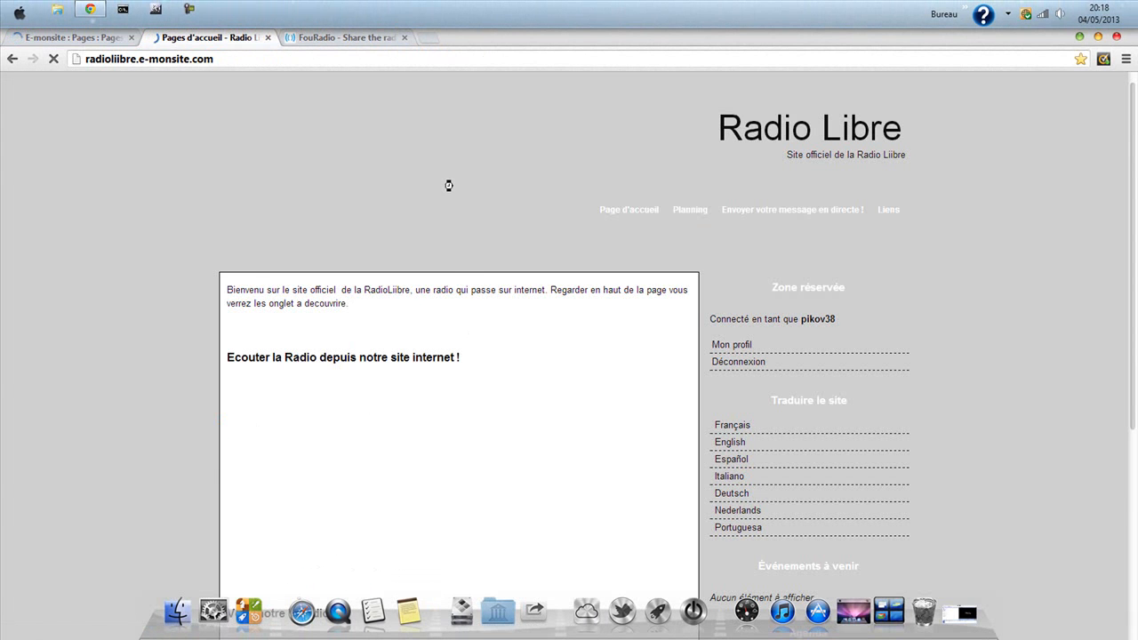
scroll(454, 200, down, 2)
scroll(454, 201, down, 5)
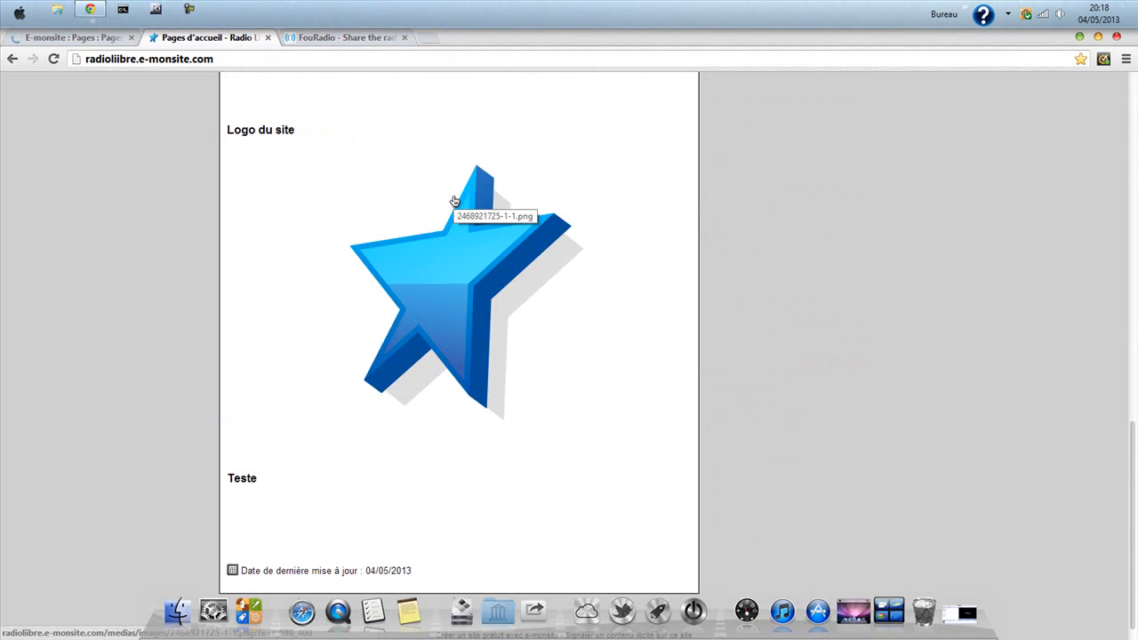